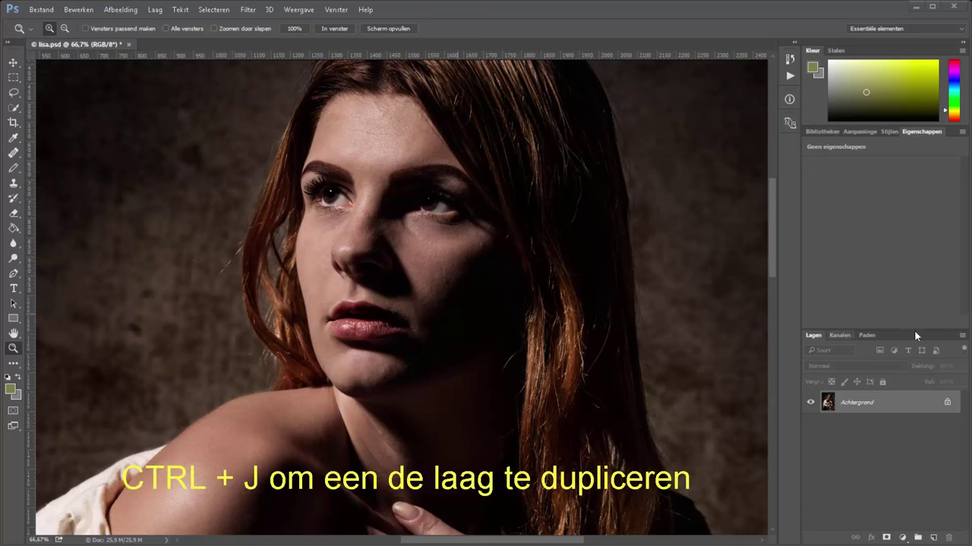
- Create portrait layer copies 'zachter' and 'detail', hide 'detail', and select 'zachter'
key(ctrl+j)
key(ctrl+j)
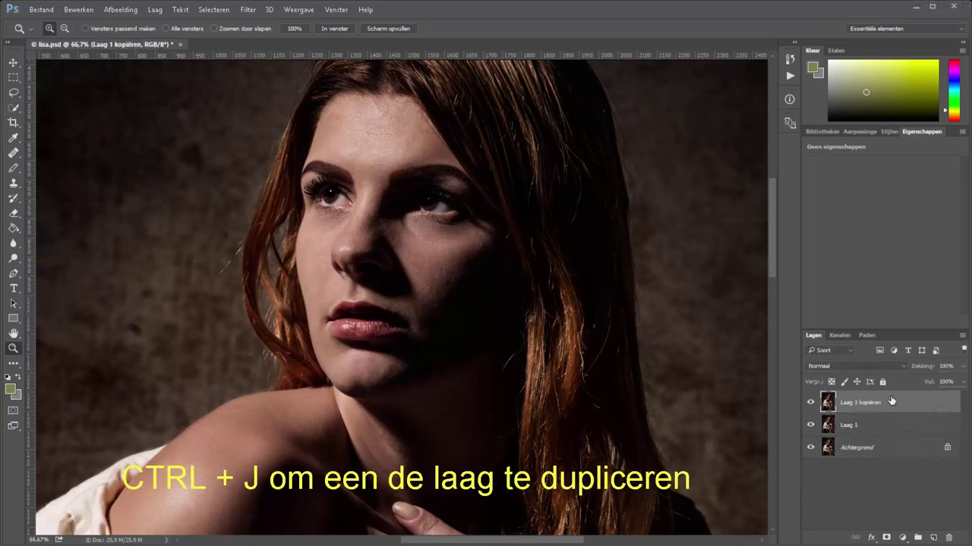
double_click(847, 425)
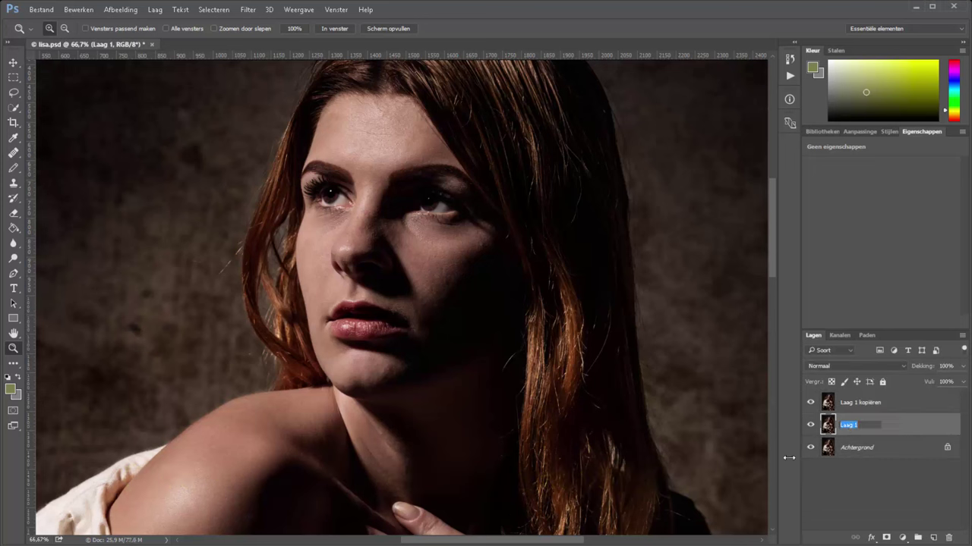
text(zachter)
key(Return)
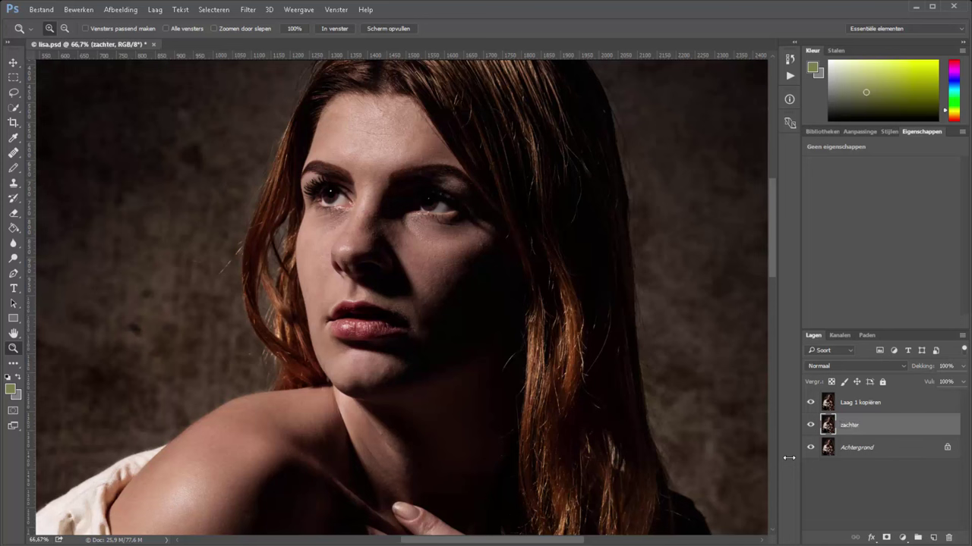
double_click(852, 403)
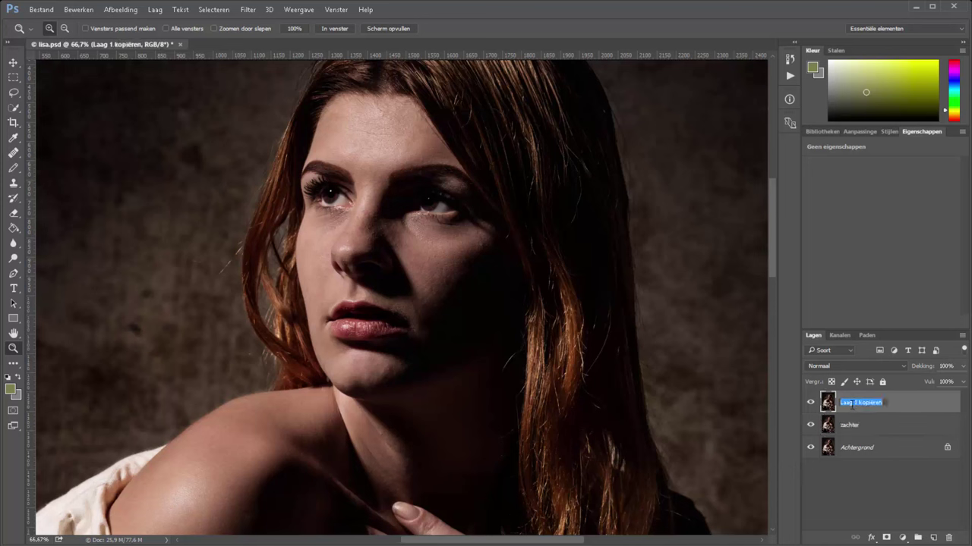
text(detail)
key(Return)
click(810, 403)
click(850, 425)
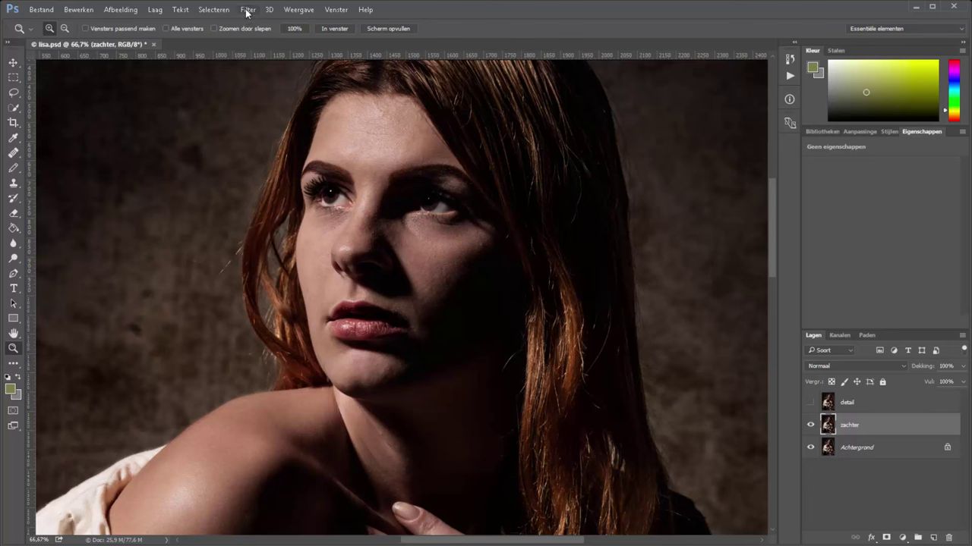
- Apply Oppervlak vervagen (radius 42, threshold 58) to zachter and make detail visible again
click(247, 11)
mouse_move(261, 203)
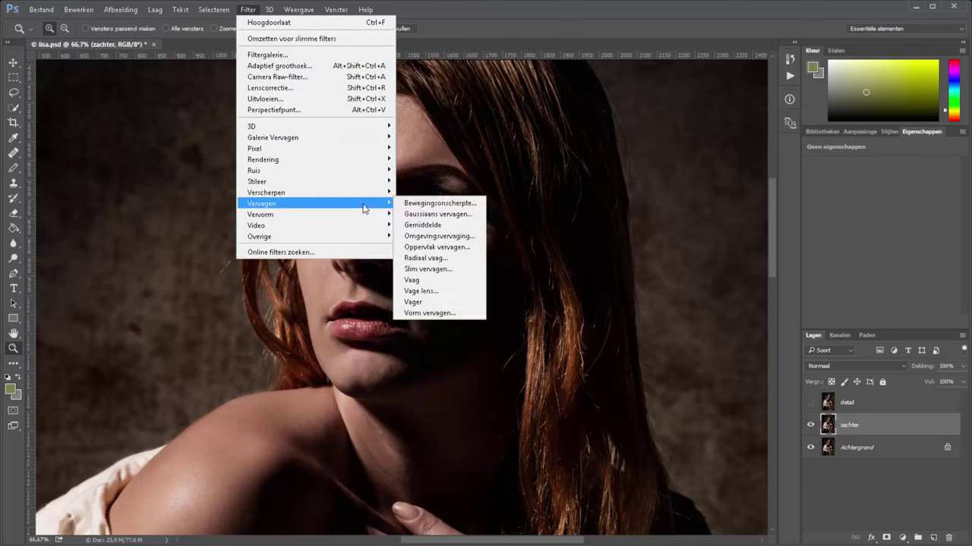
click(437, 247)
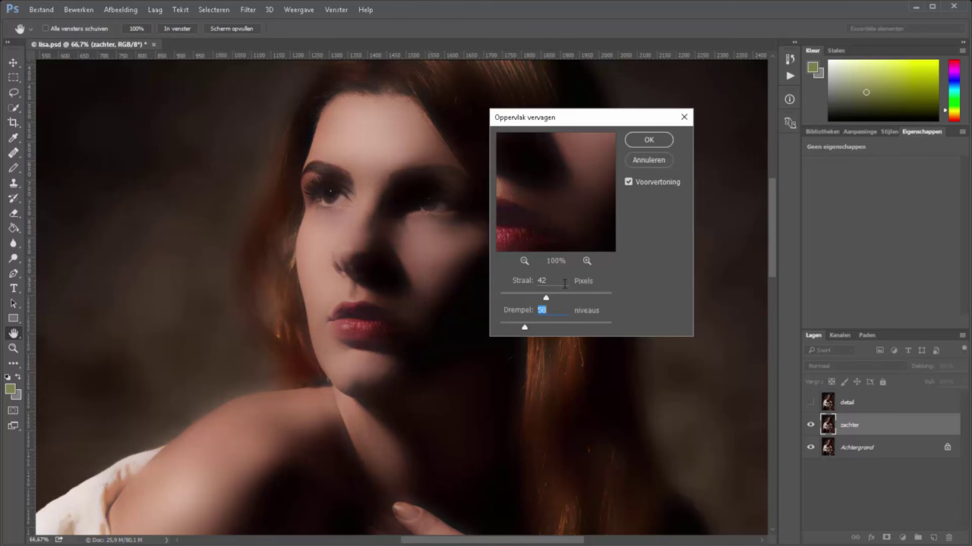
click(520, 283)
key(Escape)
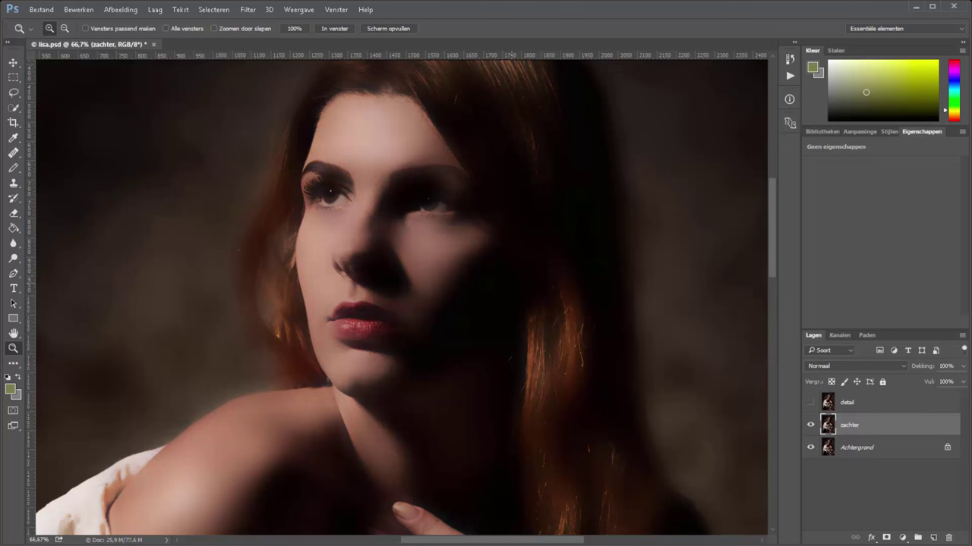
click(809, 402)
- Apply the Hoogdoorlaat (High Pass) filter with a 1,2-pixel radius to the detail layer
click(860, 403)
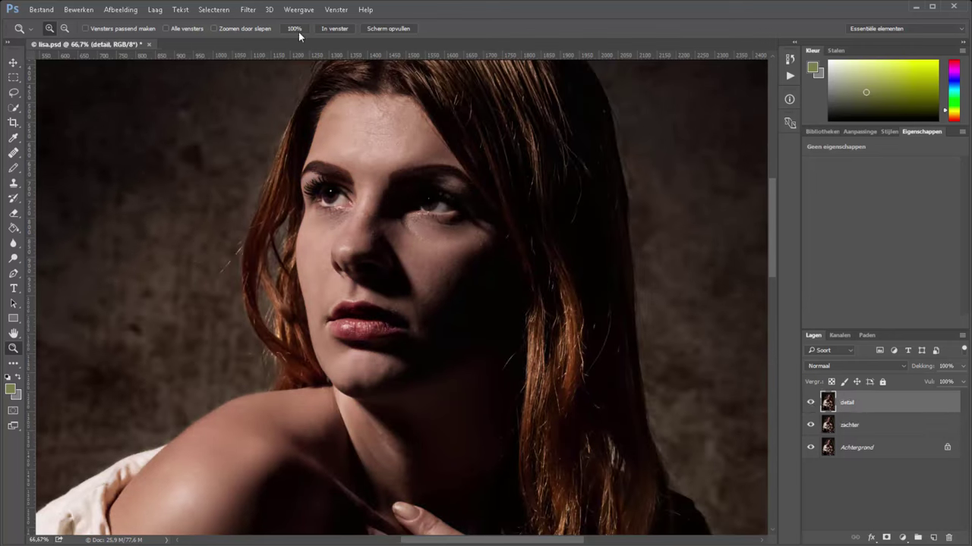
click(248, 10)
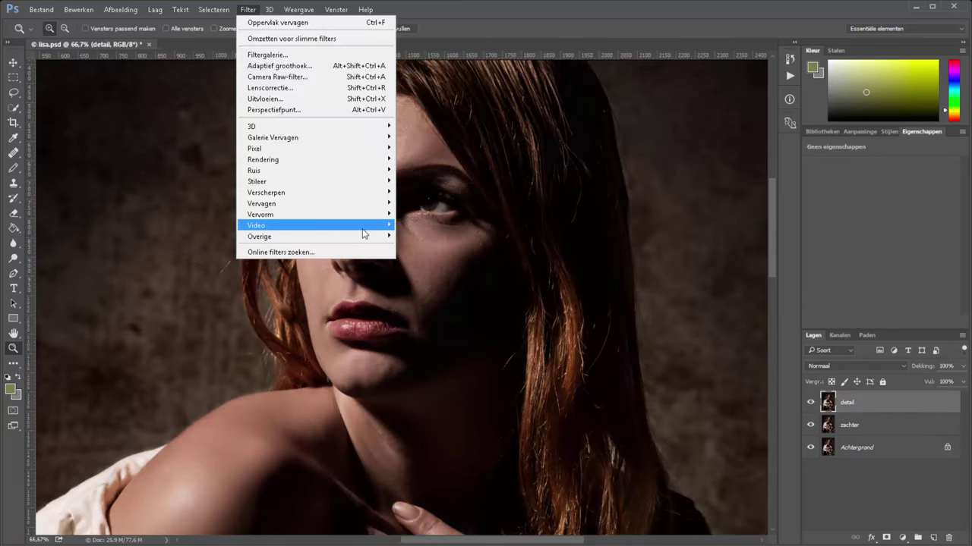
mouse_move(303, 236)
click(425, 247)
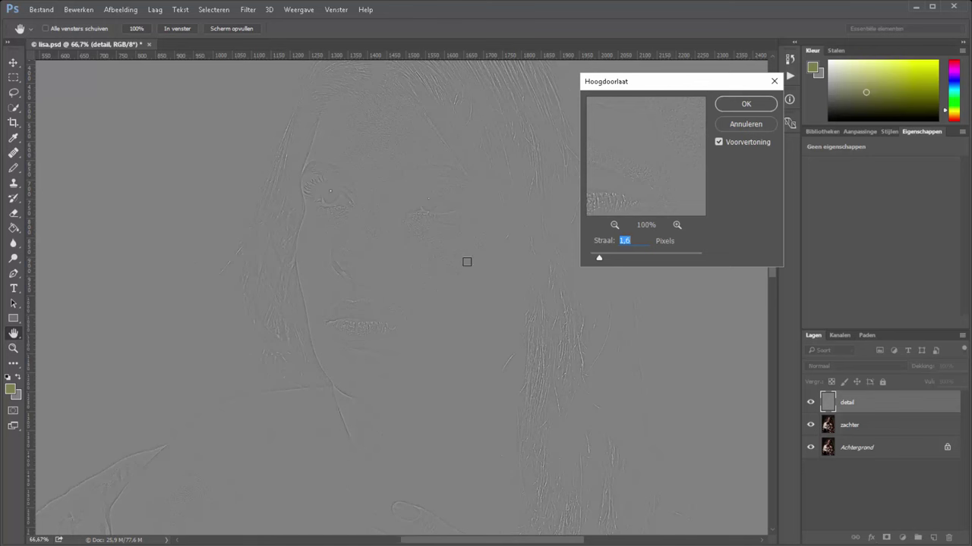
drag(599, 258, 642, 259)
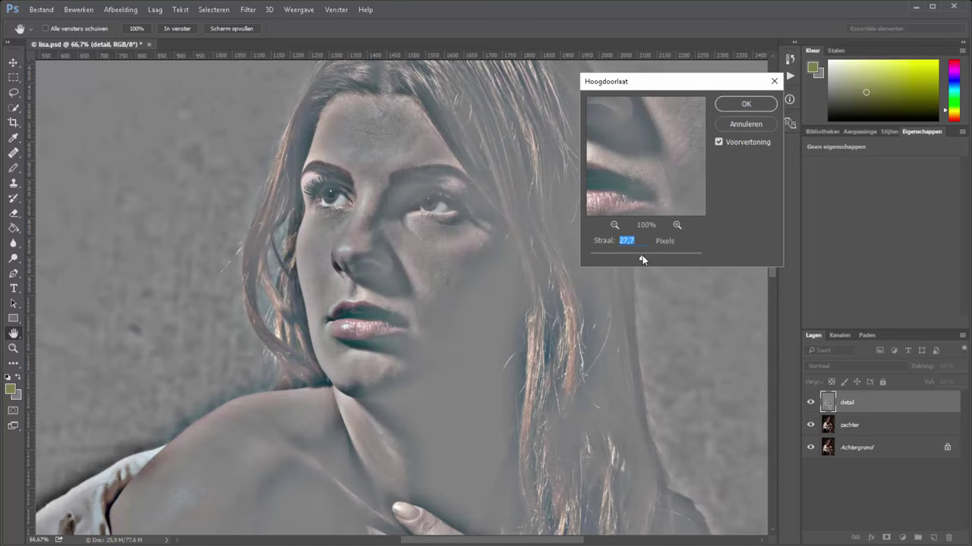
key(shift+Down)
text(1,2)
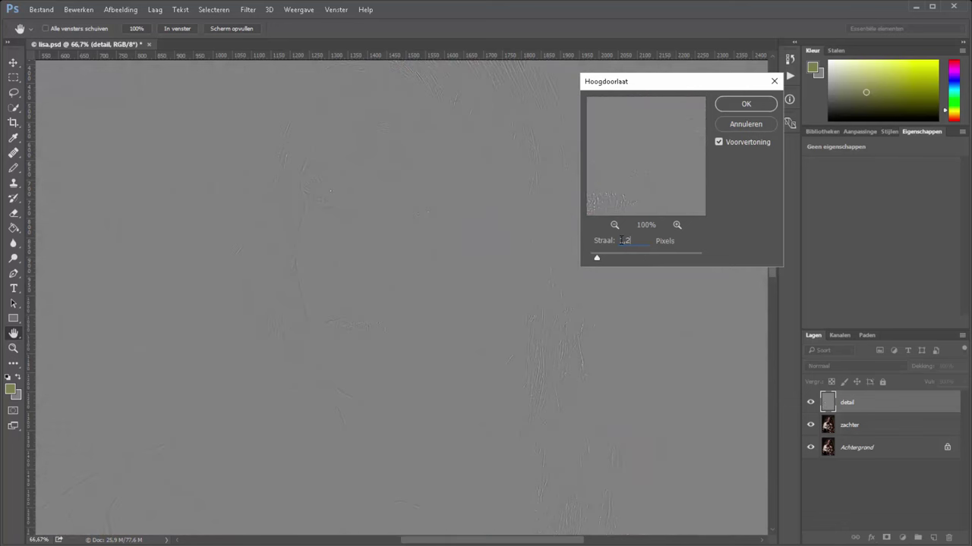
click(741, 107)
key(z)
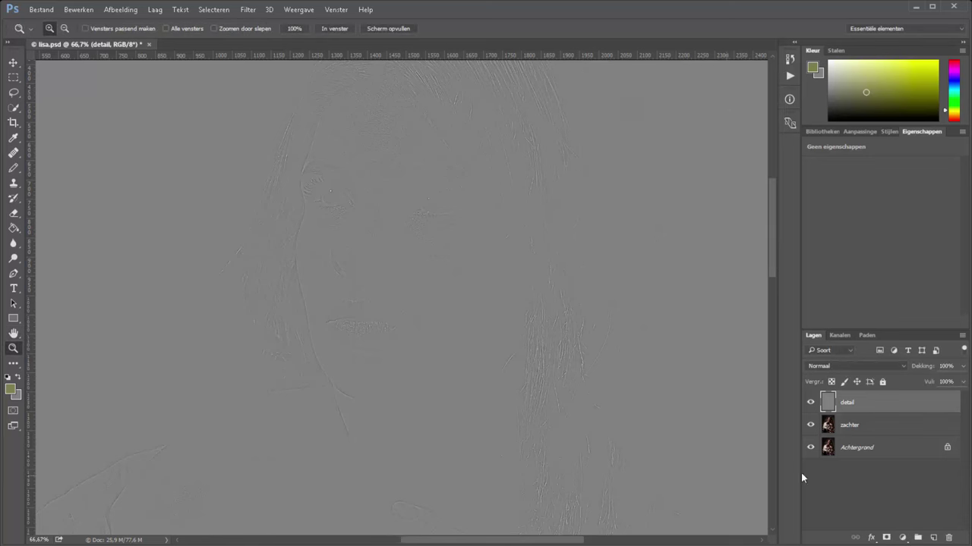
- Set detail to Lineair licht, group it with zachter as 'huid', and fit the image on screen
click(854, 365)
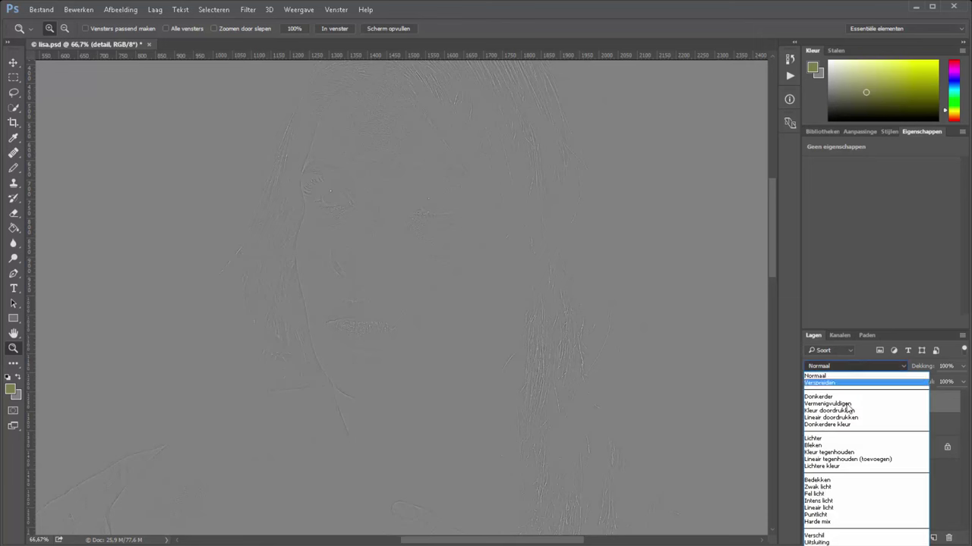
click(846, 511)
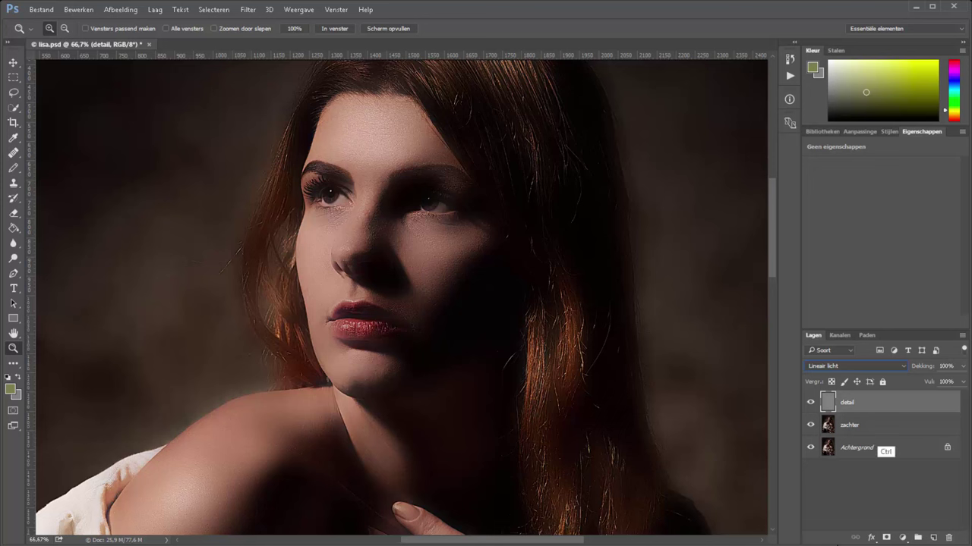
shift+click(889, 427)
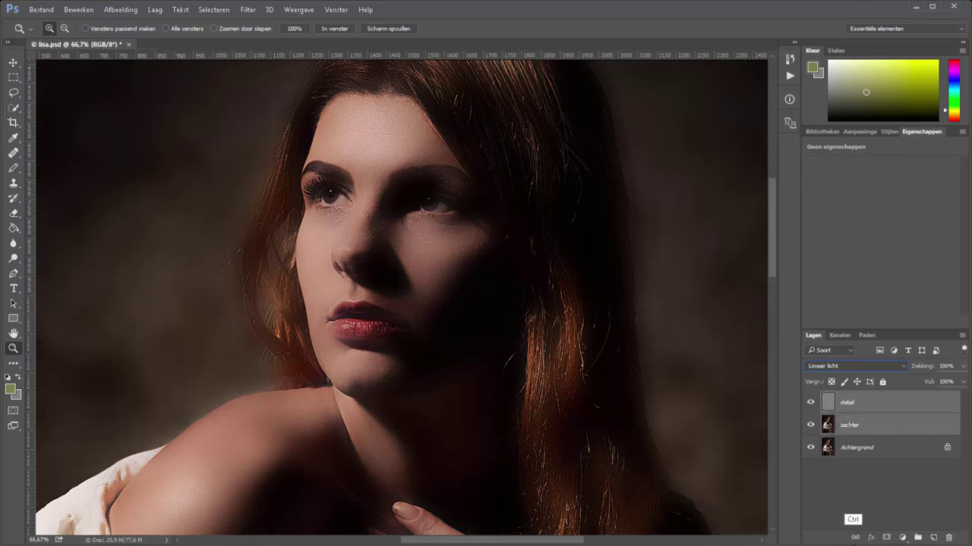
key(ctrl+g)
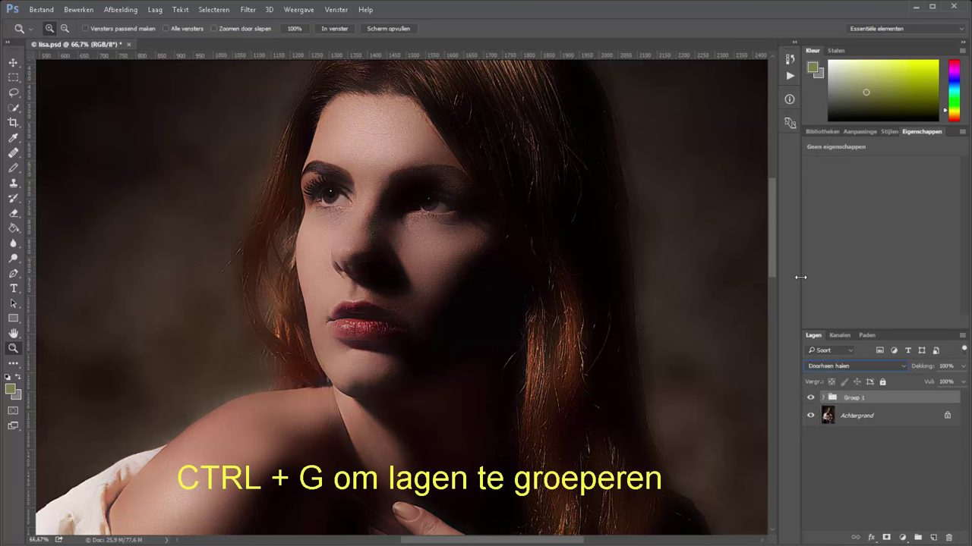
double_click(853, 398)
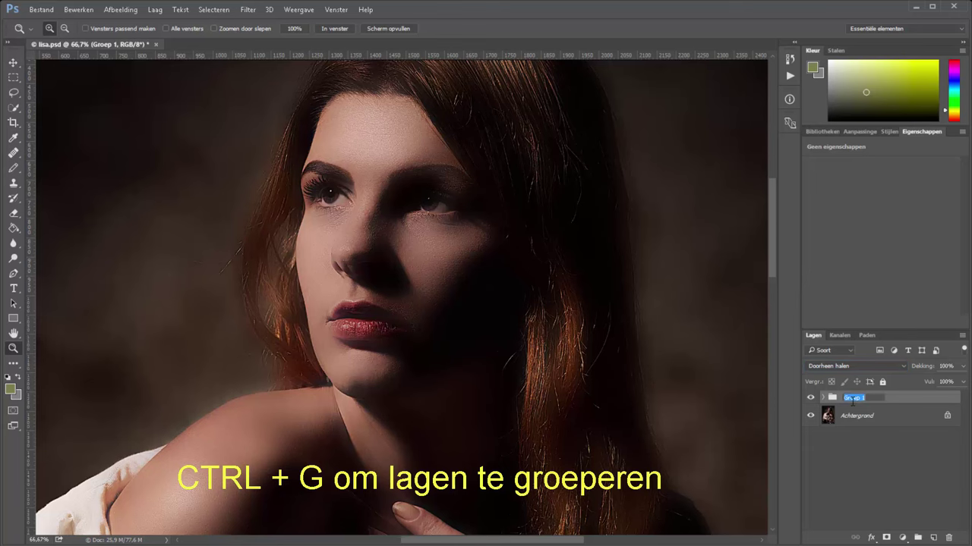
text(huid)
key(Return)
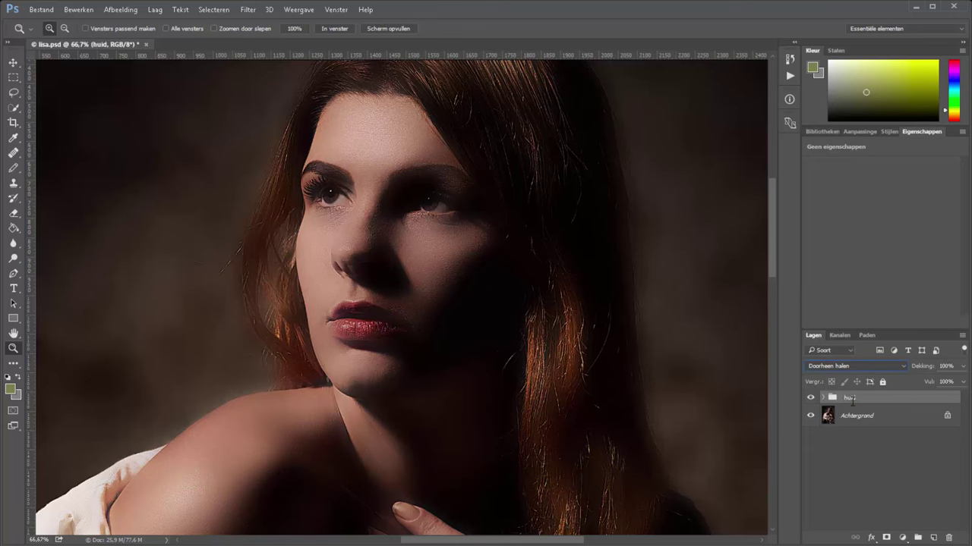
key(ctrl+0)
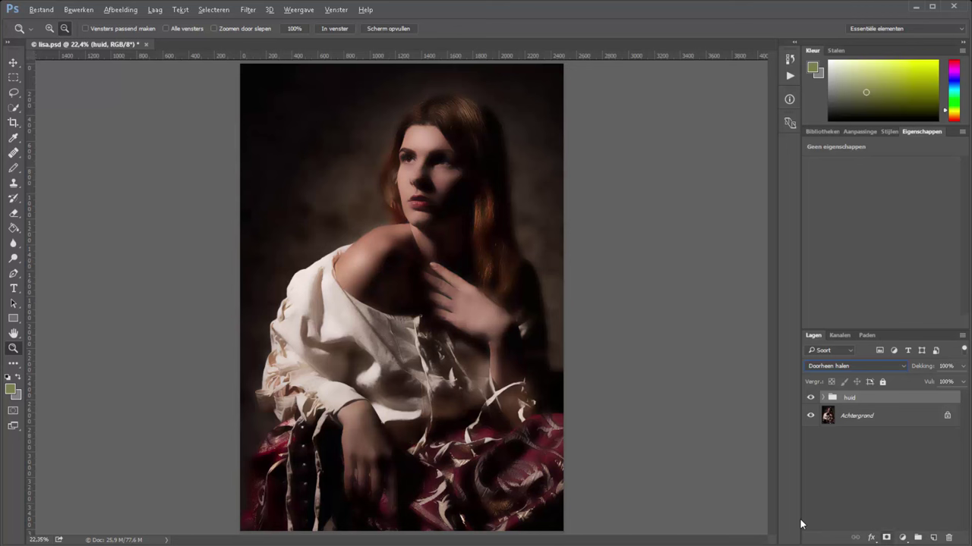
- Add a black hide-all mask to 'huid', zoom in on the face, and select the Brush
alt+click(886, 538)
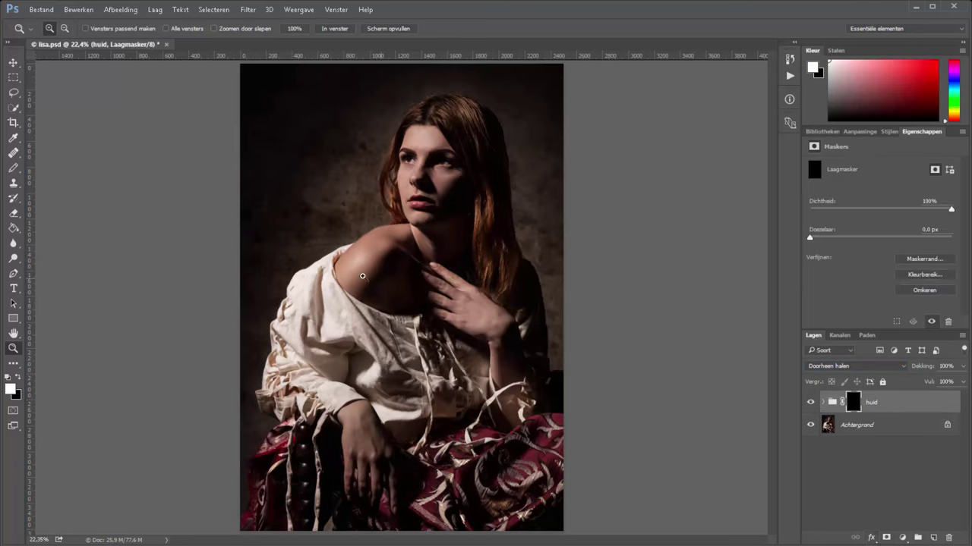
drag(308, 345, 581, 102)
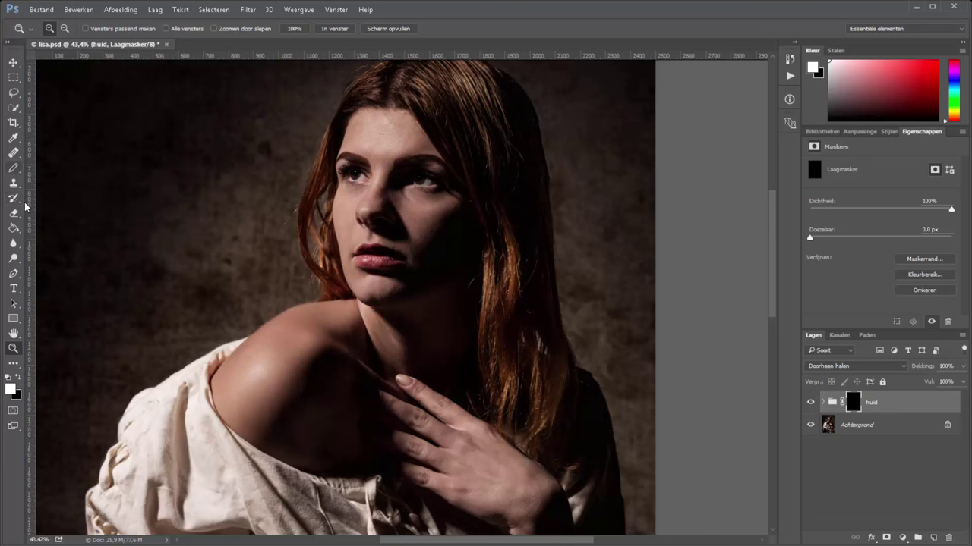
drag(14, 167, 63, 167)
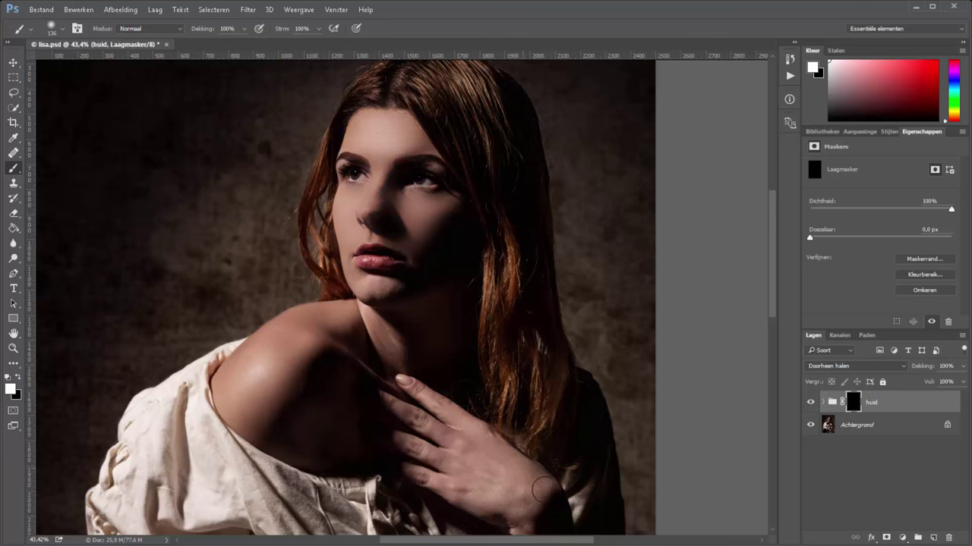
- Paint white on the huid mask over the shoulder, neck, forearm, hand and fingers
drag(543, 501, 473, 481)
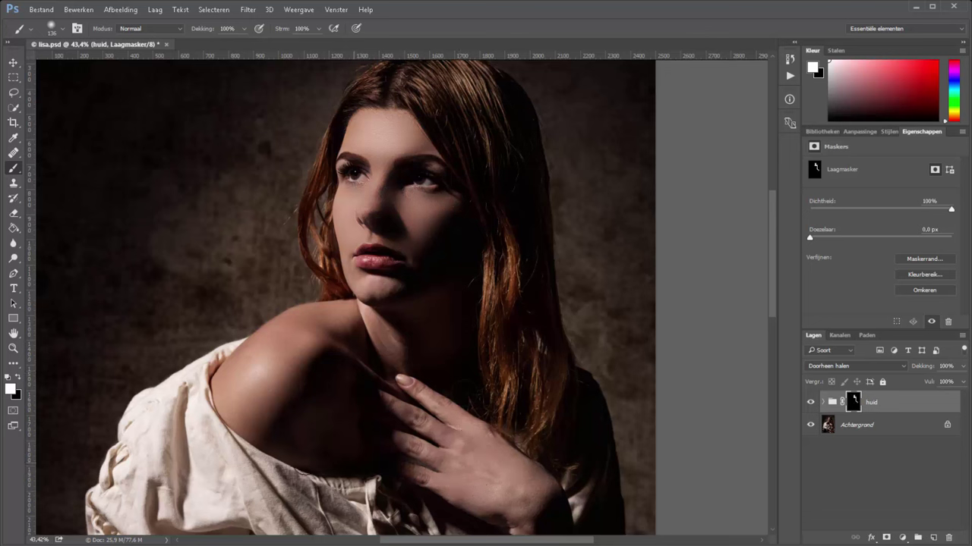
mouse_move(234, 413)
mouse_down()
mouse_move(325, 316)
mouse_move(387, 282)
mouse_up()
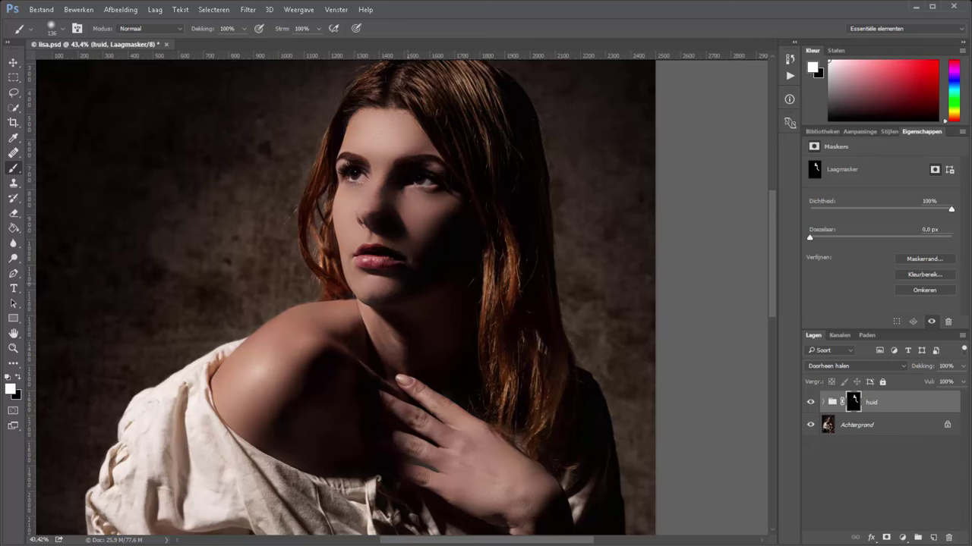
mouse_move(377, 323)
mouse_down()
mouse_move(358, 227)
mouse_move(307, 107)
mouse_up()
mouse_move(390, 281)
mouse_down()
mouse_move(452, 309)
mouse_move(462, 374)
mouse_move(454, 383)
mouse_move(500, 380)
mouse_move(476, 288)
mouse_move(450, 282)
mouse_move(473, 336)
mouse_move(462, 369)
mouse_move(482, 383)
mouse_up()
drag(338, 380, 482, 251)
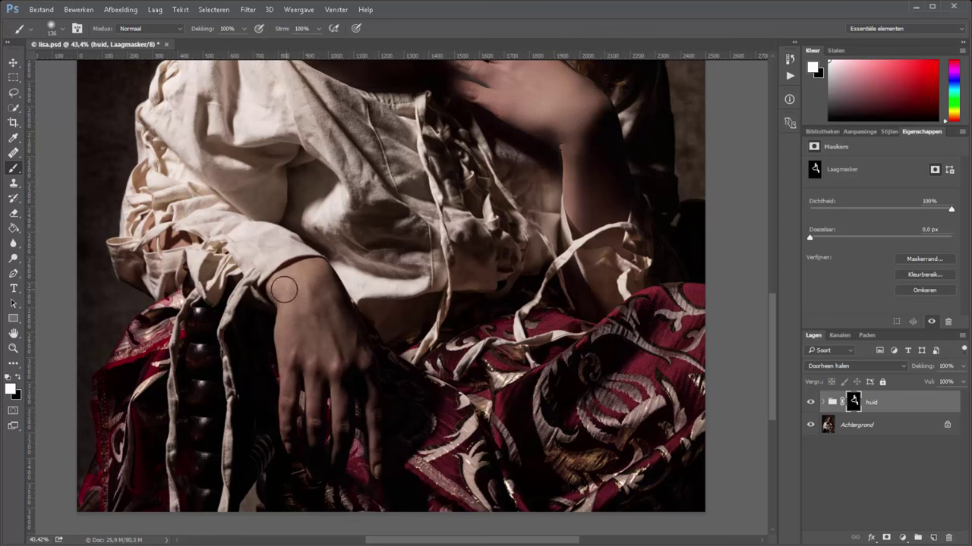
mouse_move(330, 298)
mouse_down()
mouse_move(363, 357)
mouse_move(372, 455)
mouse_move(337, 425)
mouse_move(316, 383)
mouse_up()
mouse_move(306, 349)
mouse_down()
mouse_move(290, 414)
mouse_move(286, 304)
mouse_move(262, 310)
mouse_move(442, 500)
mouse_up()
key(z)
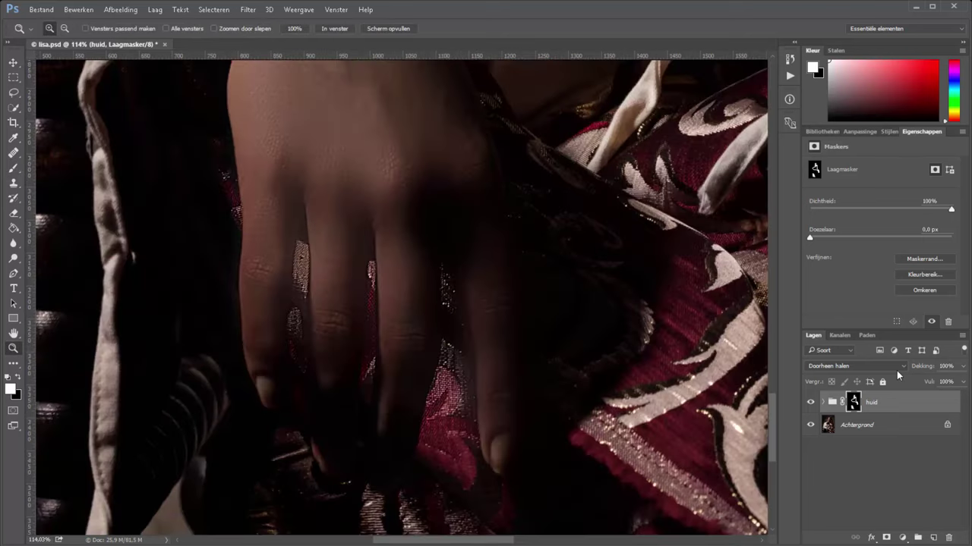
- Paint black with a 37 px brush to clear the mask between the fingers
key(b)
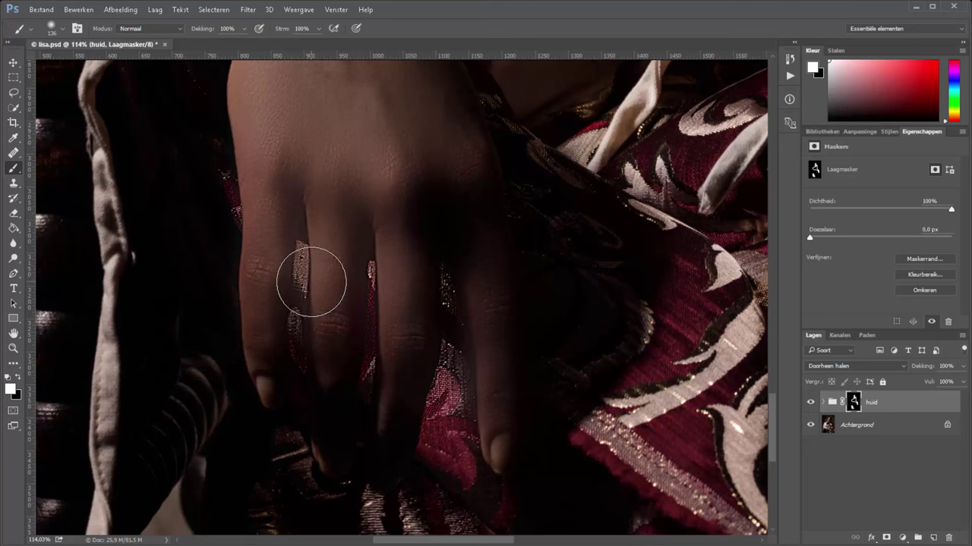
key(x)
right_click(300, 268)
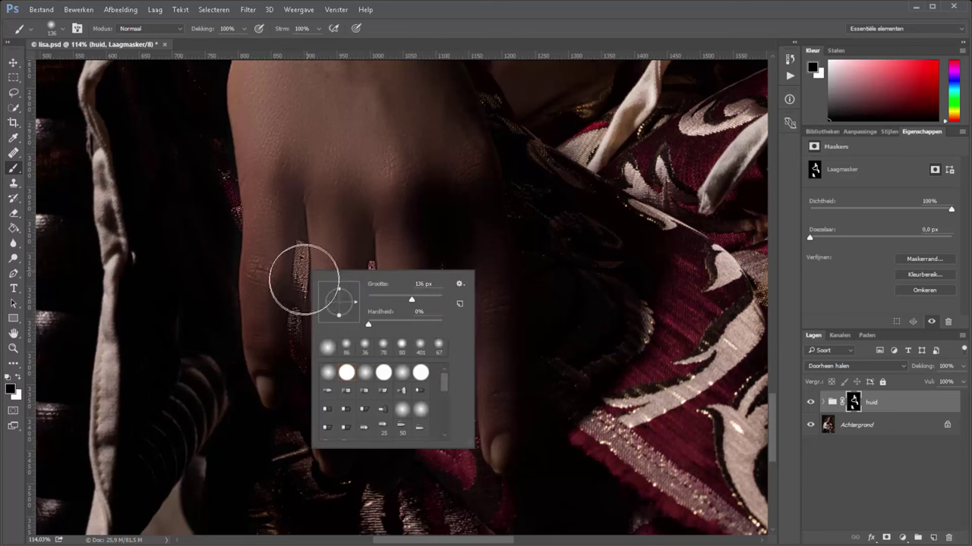
drag(393, 298, 381, 297)
click(297, 261)
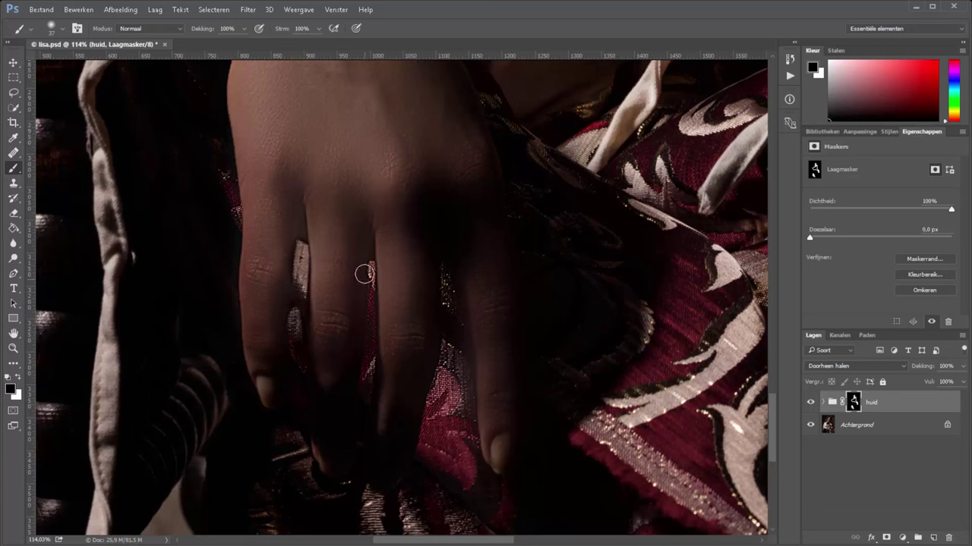
drag(369, 268, 381, 340)
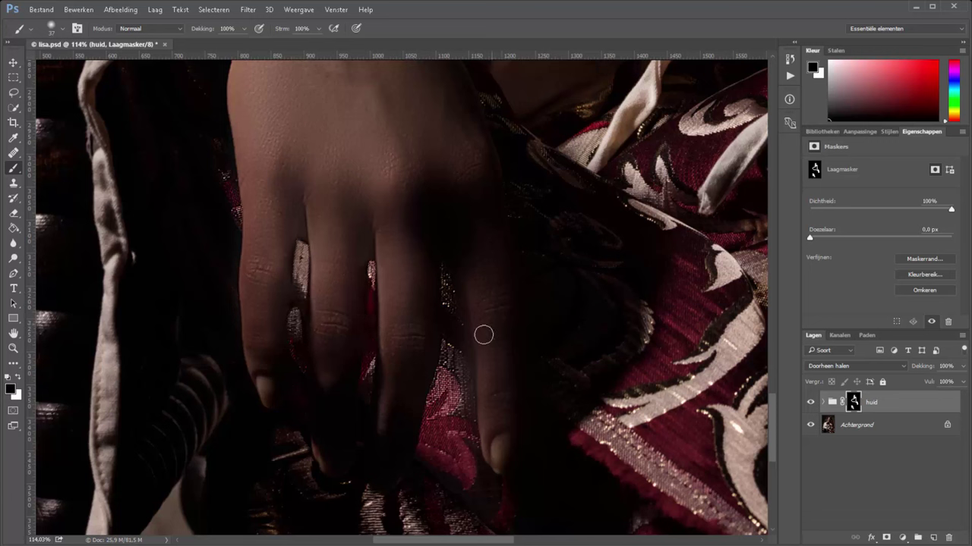
drag(469, 425, 458, 347)
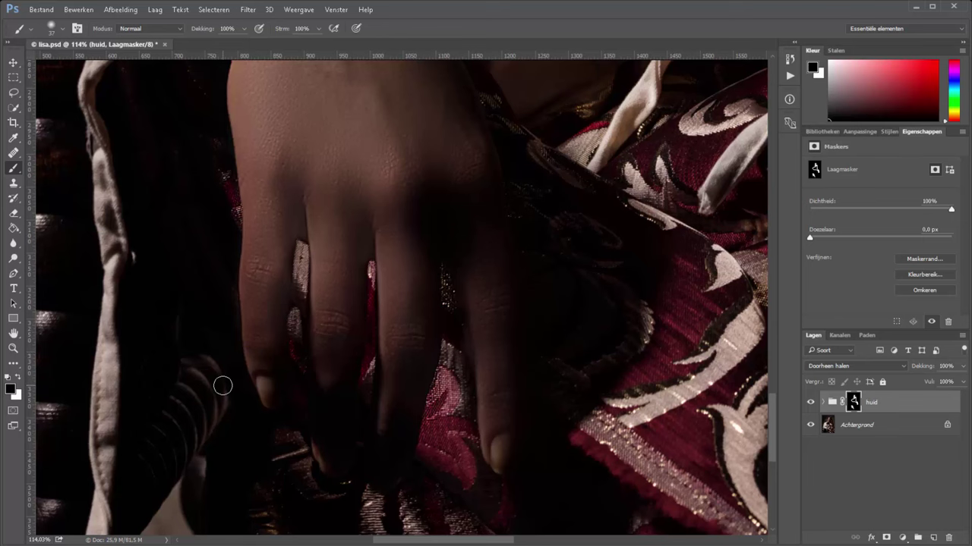
- Fit the image in view and set up a white 158 px brush
key(ctrl+0)
key(x)
right_click(419, 281)
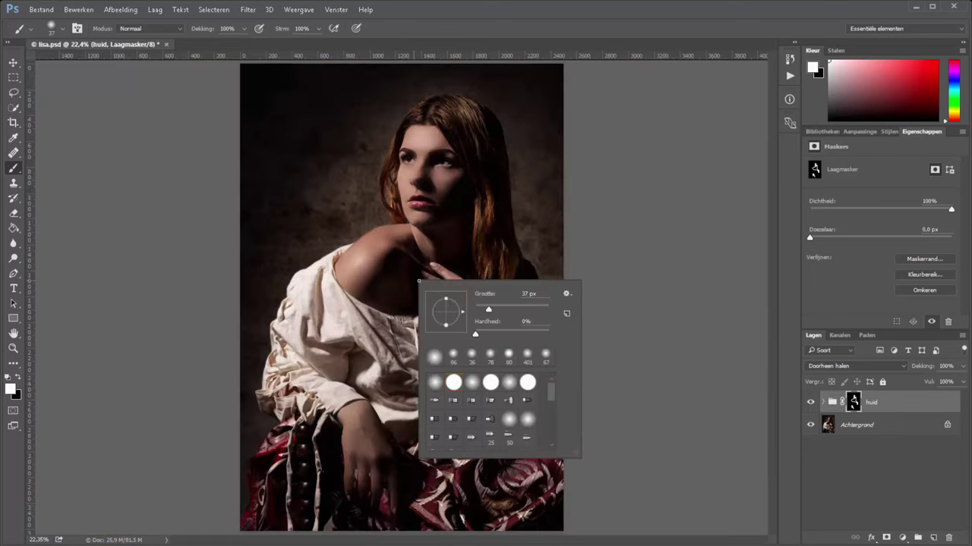
key(Return)
right_click(343, 275)
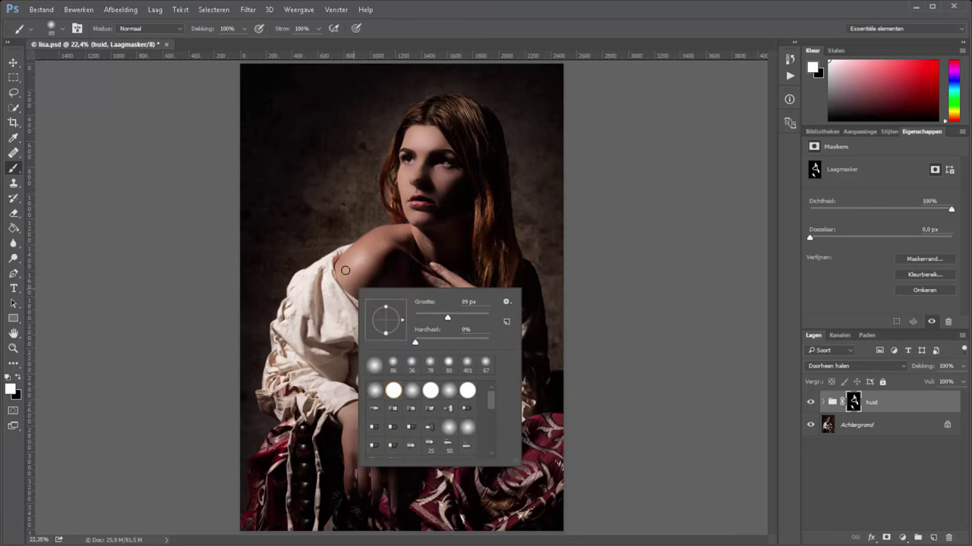
key(Return)
right_click(392, 286)
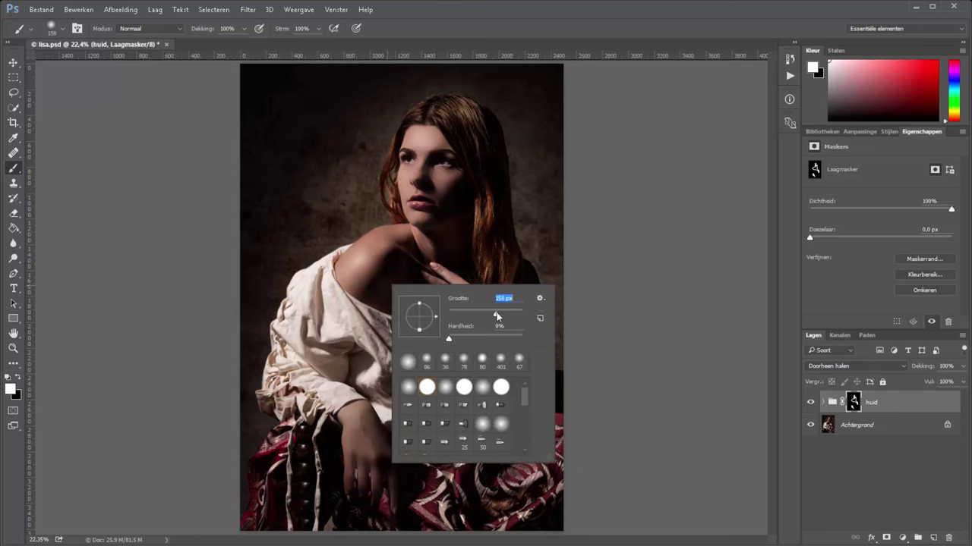
key(Return)
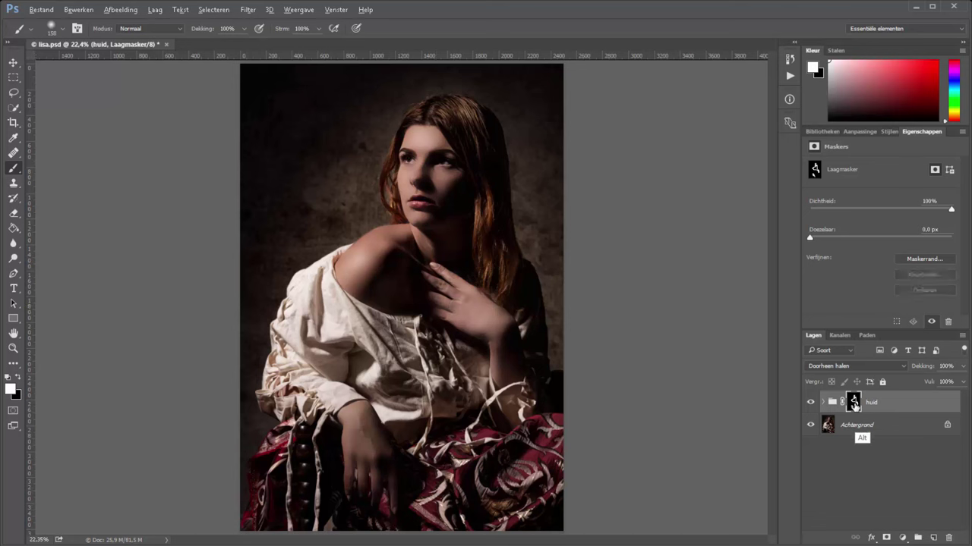
- View the huid mask alone, zoom on the hand, and black out its left edge
alt+click(853, 404)
alt+click(853, 405)
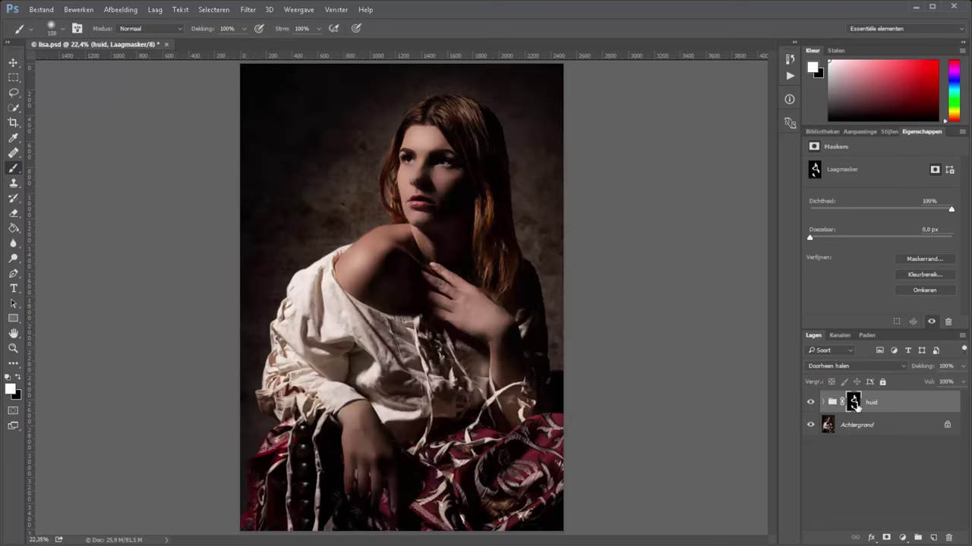
alt+click(854, 405)
key(z)
drag(335, 460, 361, 455)
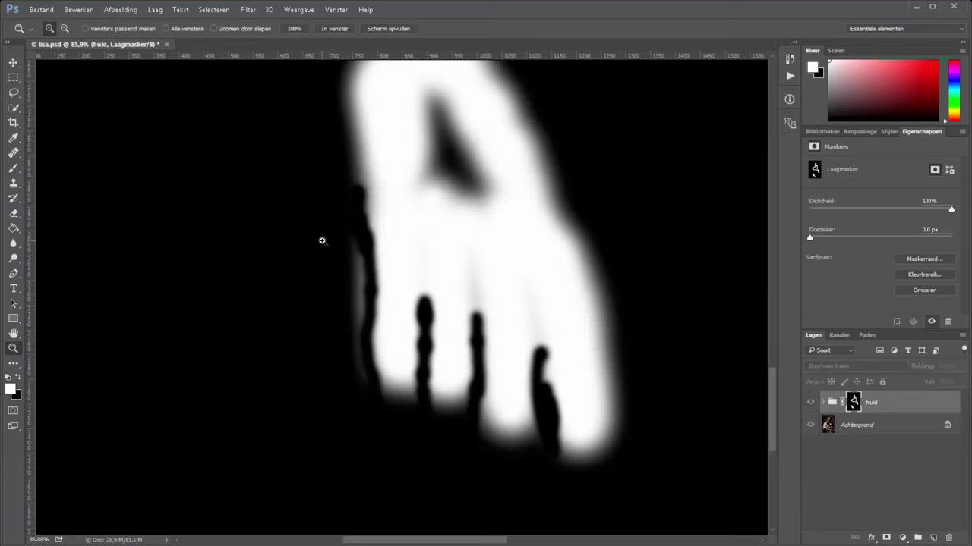
key(b)
key(x)
mouse_move(322, 243)
mouse_down()
mouse_move(336, 289)
mouse_move(341, 410)
mouse_up()
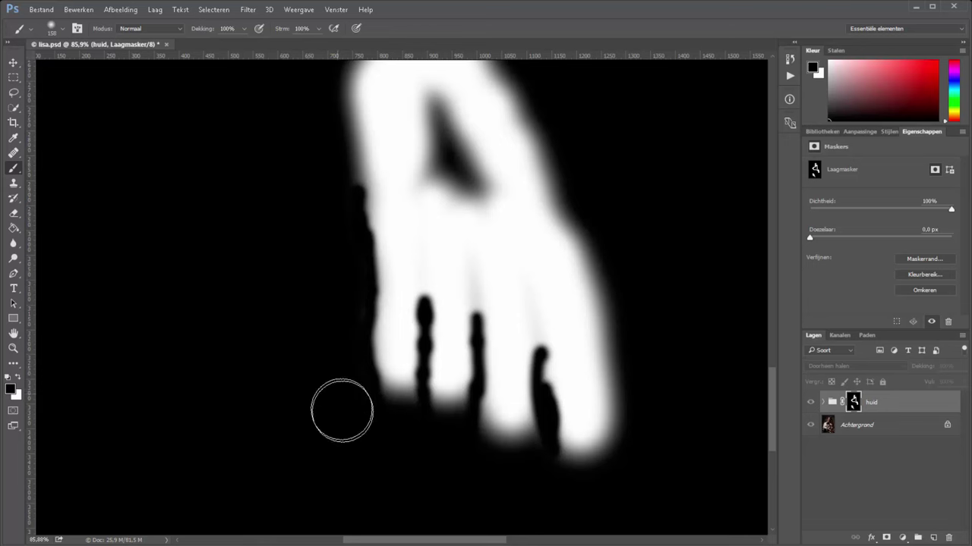
- Back in photo view, restore the mask on the finger with a 42 px white brush
alt+click(853, 405)
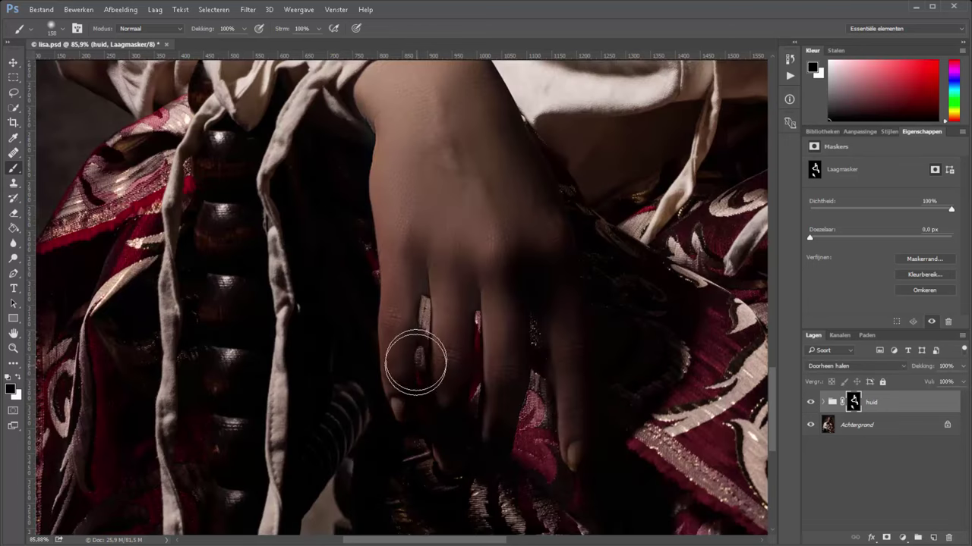
right_click(412, 364)
key(Return)
key(x)
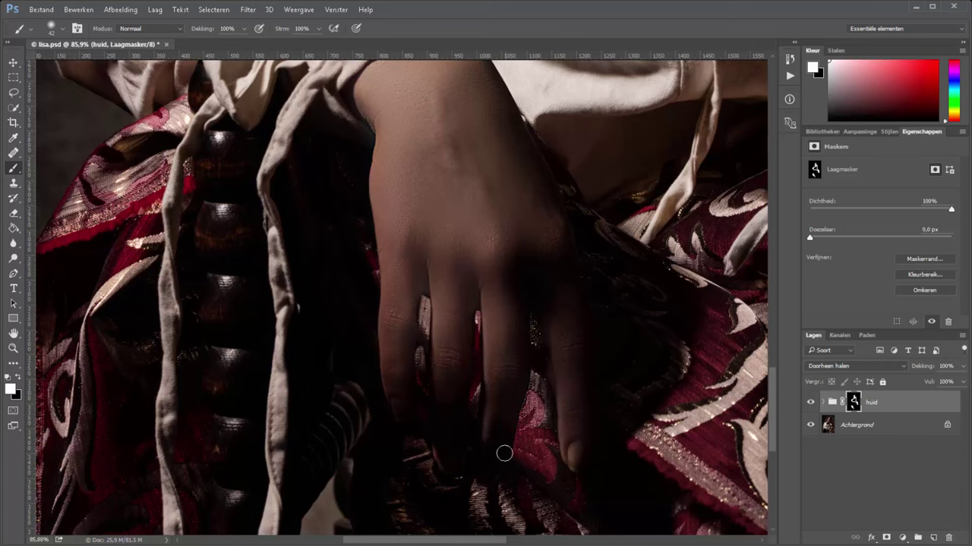
drag(560, 397, 577, 460)
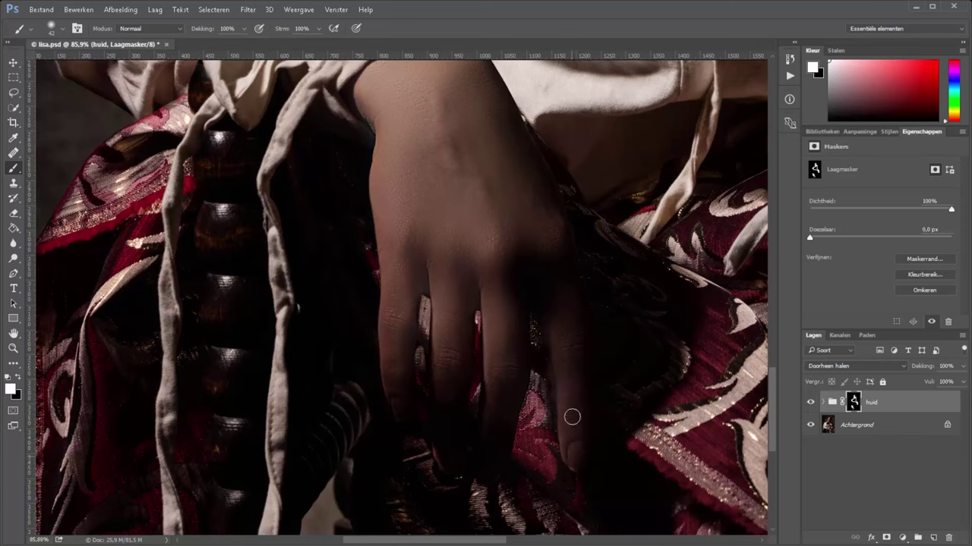
scroll(566, 433, up, 3)
scroll(531, 442, up, 5)
scroll(506, 440, up, 5)
scroll(505, 441, up, 3)
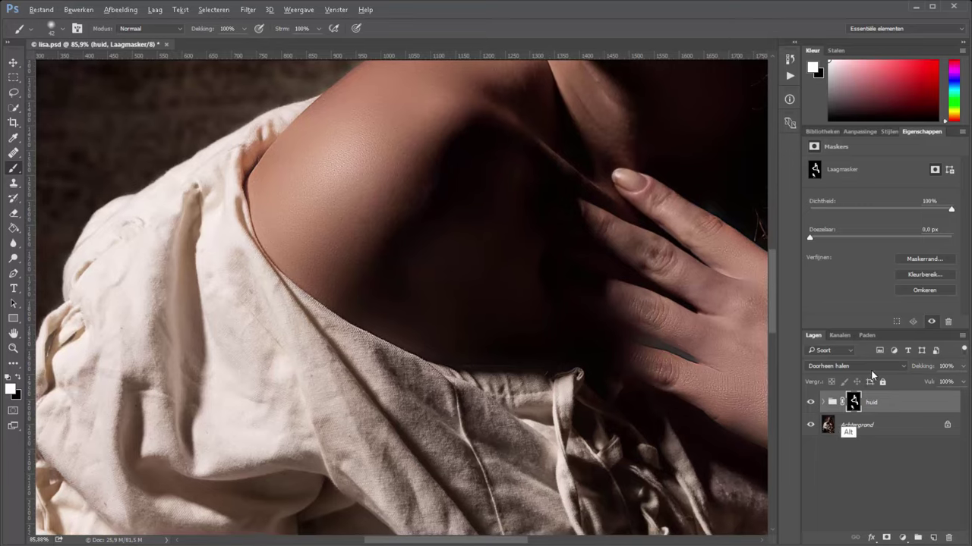
- Inspect the huid mask on its own to check coverage around the hand
alt+click(854, 402)
scroll(527, 346, right, 3)
scroll(580, 381, right, 2)
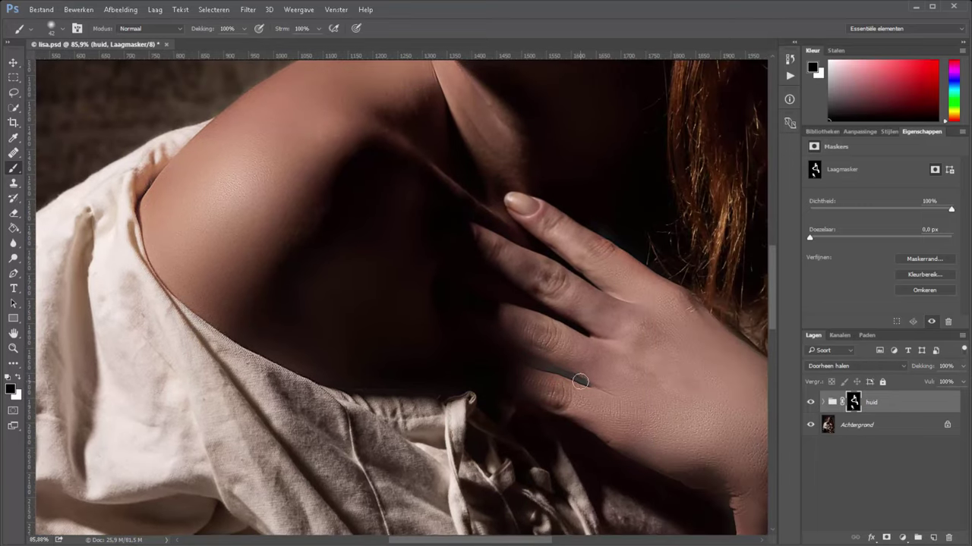
key(x)
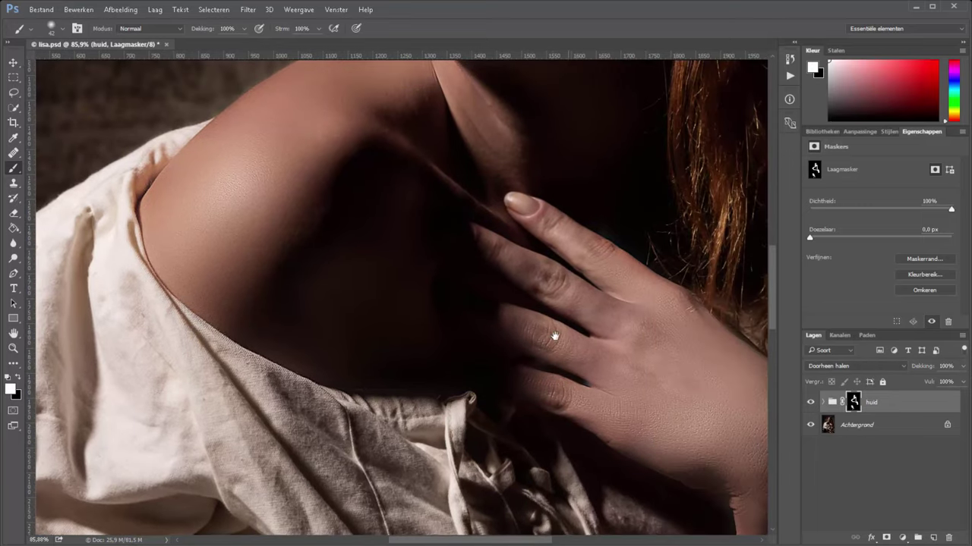
scroll(554, 335, up, 5)
scroll(521, 347, up, 2)
alt+click(853, 402)
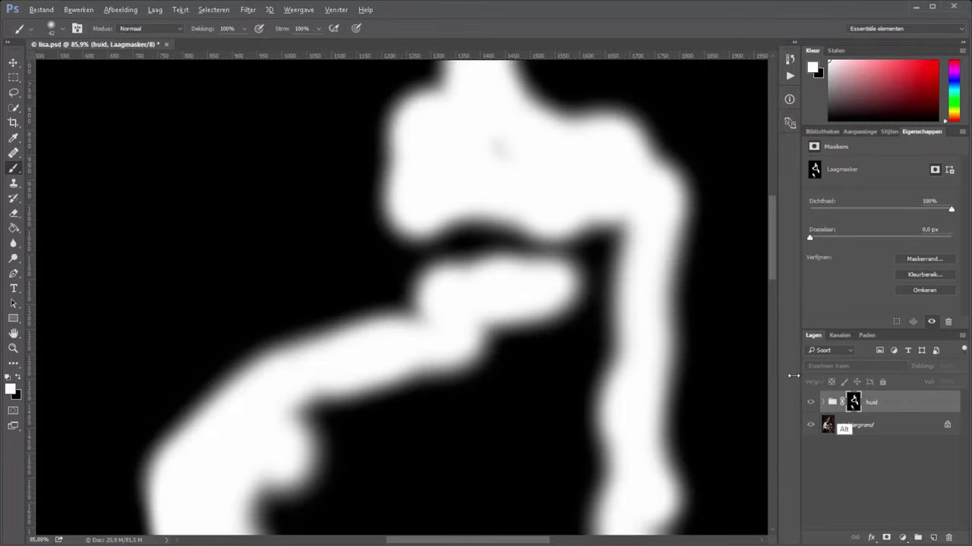
- Switch between mask and colour views, painting black or white around lips, eyes and eyebrows
alt+click(853, 402)
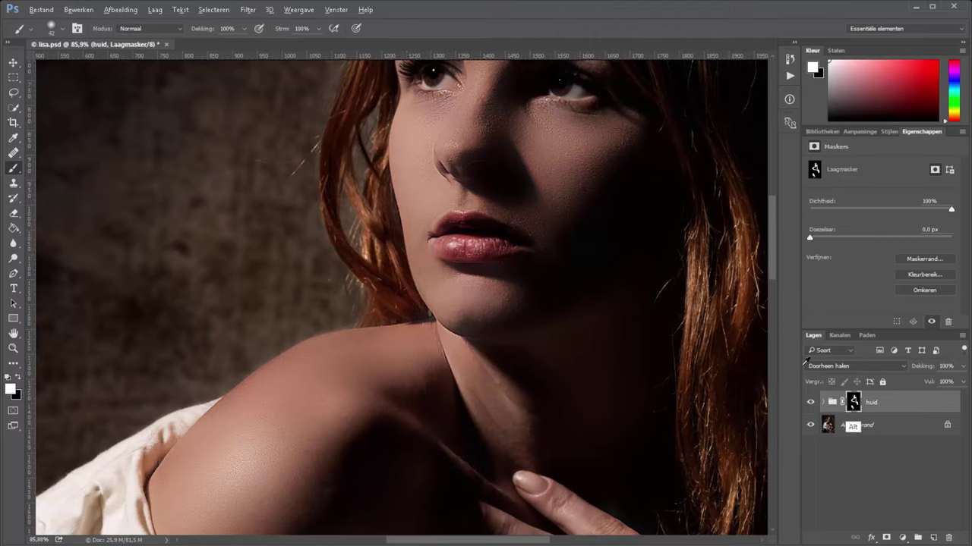
alt+click(853, 403)
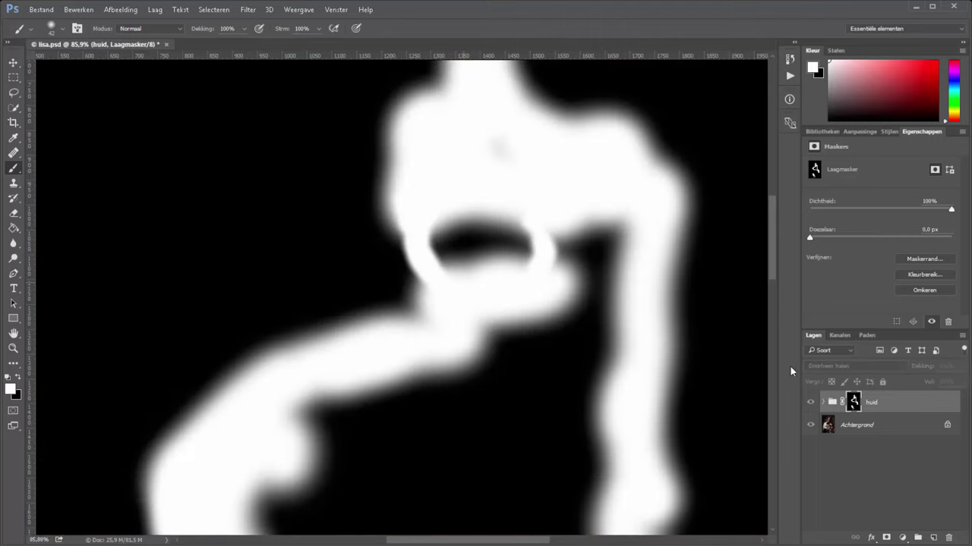
alt+click(854, 403)
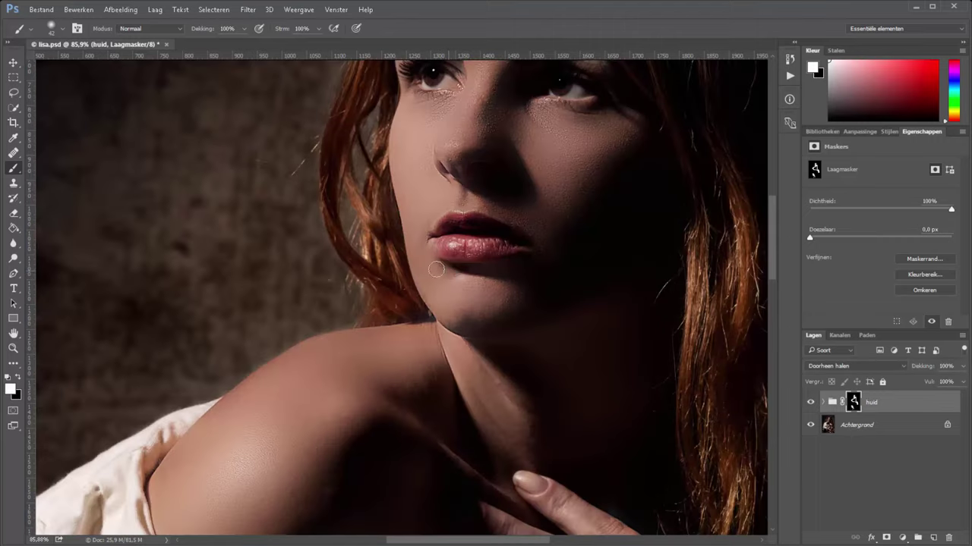
key(x)
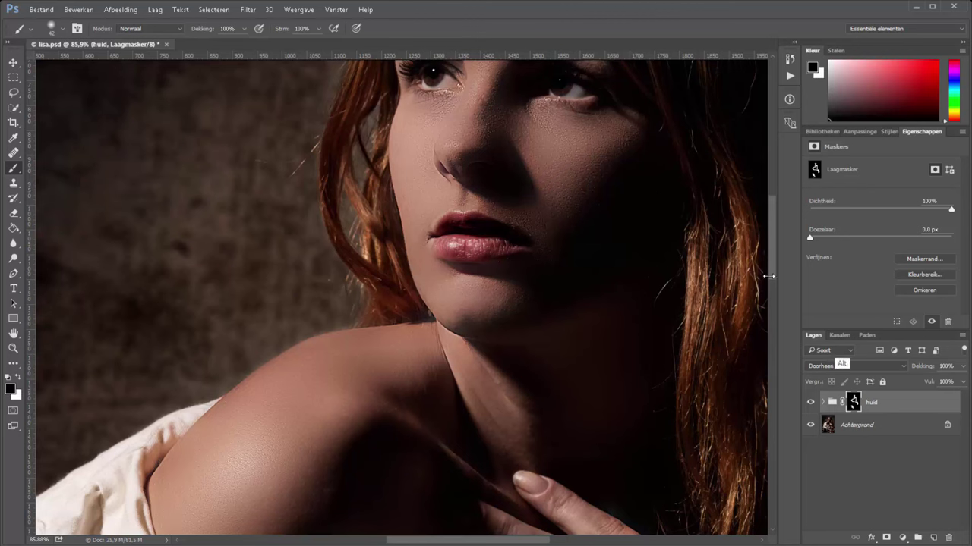
key(x)
scroll(582, 232, up, 5)
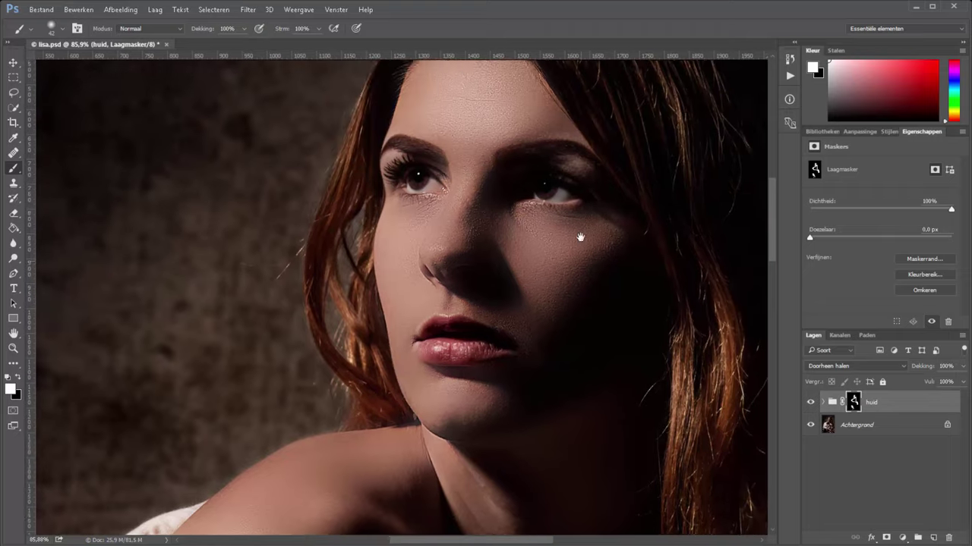
key(x)
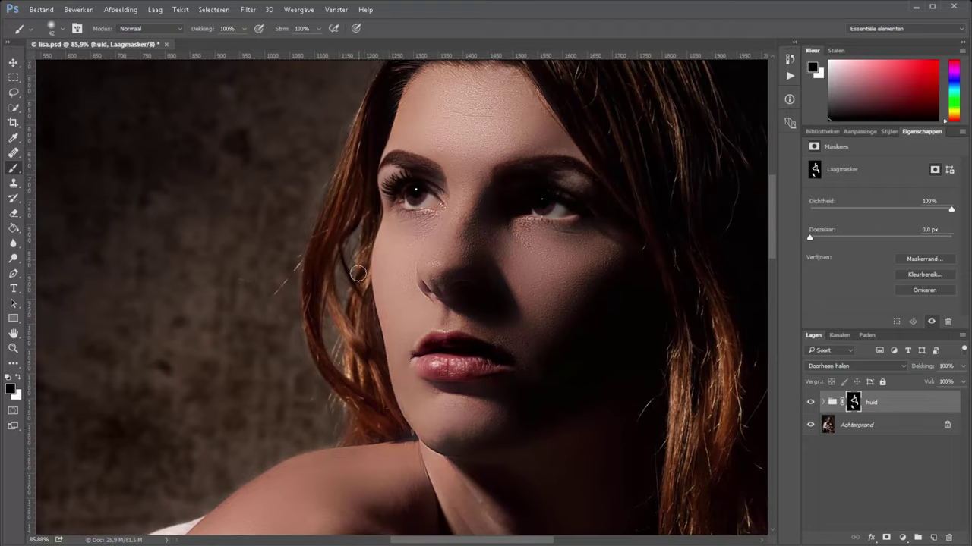
key(x)
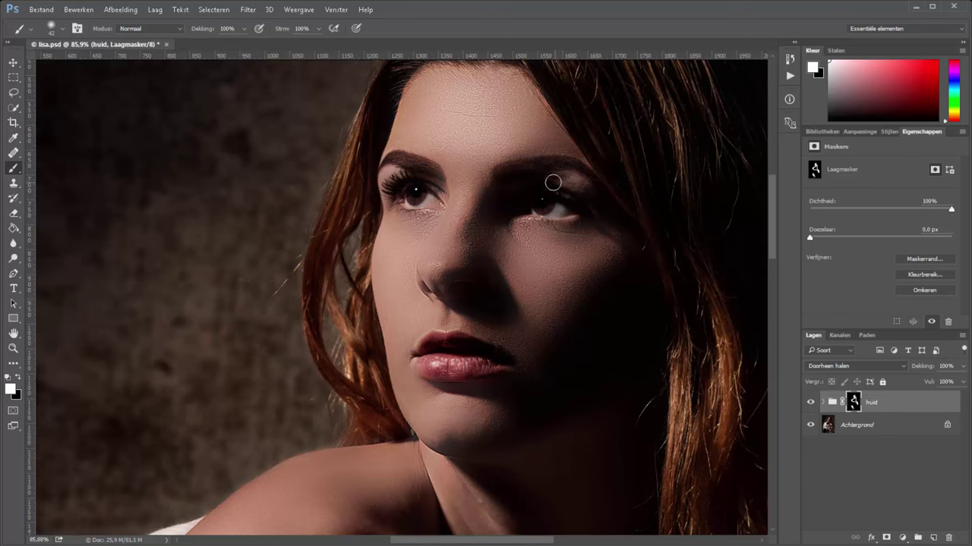
scroll(559, 341, down, 5)
- Show the huid mask alone and paint white over the neck's dark spot with the Pencil
click(858, 425)
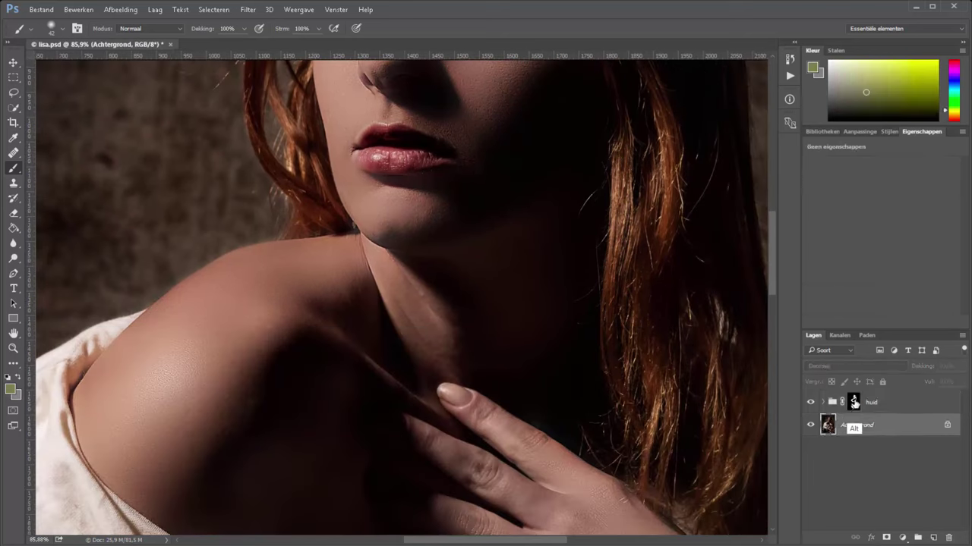
alt+click(854, 403)
key(shift+b)
mouse_move(251, 387)
mouse_down()
mouse_move(228, 322)
mouse_move(293, 315)
mouse_move(390, 271)
mouse_move(402, 246)
mouse_move(473, 239)
mouse_move(491, 132)
mouse_move(528, 169)
mouse_move(540, 148)
mouse_move(524, 319)
mouse_move(544, 229)
mouse_move(494, 260)
mouse_move(514, 387)
mouse_move(510, 493)
mouse_up()
mouse_move(516, 327)
mouse_down()
mouse_move(505, 302)
mouse_move(526, 135)
mouse_move(466, 358)
mouse_move(529, 369)
mouse_move(546, 354)
mouse_move(539, 323)
mouse_move(475, 308)
mouse_move(337, 316)
mouse_move(256, 289)
mouse_move(195, 214)
mouse_up()
key(ctrl+z)
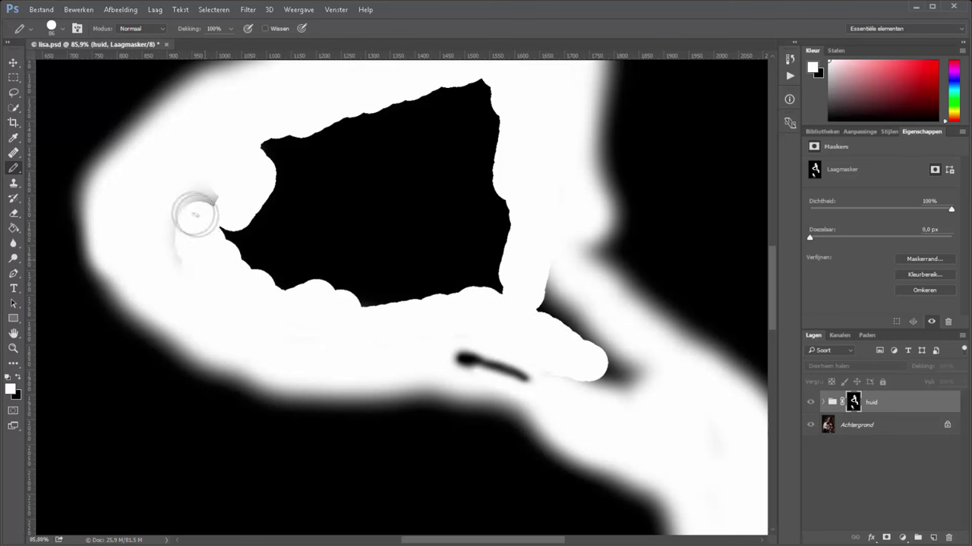
- Whiten the grey neck streaks and fill the black patch white with the Paint Bucket
mouse_move(557, 319)
mouse_down()
mouse_move(582, 321)
mouse_move(627, 383)
mouse_move(573, 381)
mouse_up()
drag(574, 296, 548, 291)
key(g)
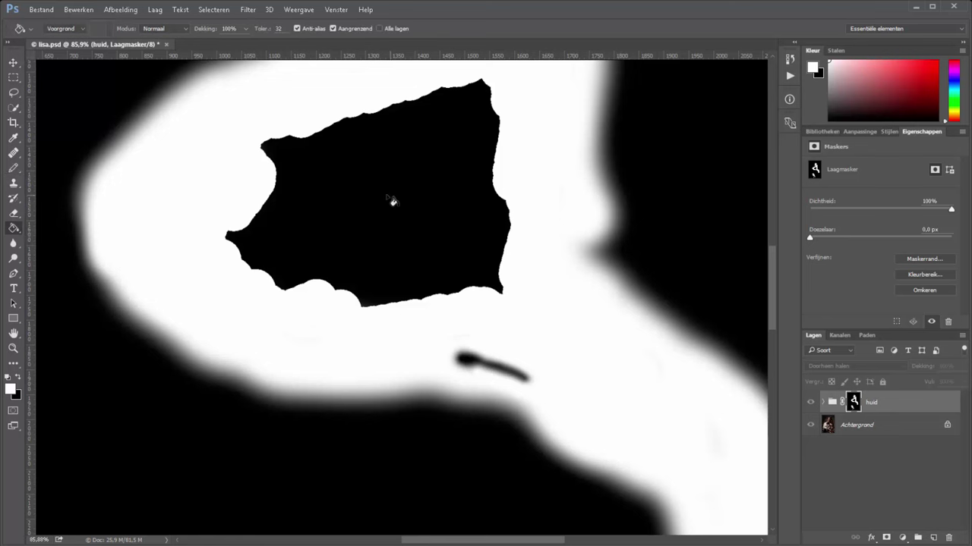
click(389, 209)
key(ctrl+0)
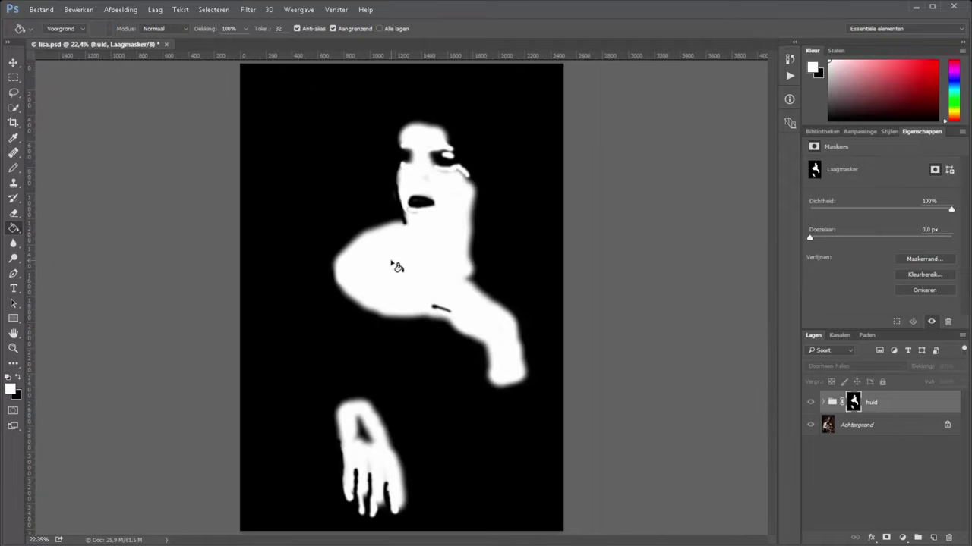
- Zoom on the face and paint white over grey marks below the lips and under the eye
key(z)
drag(408, 204, 729, 384)
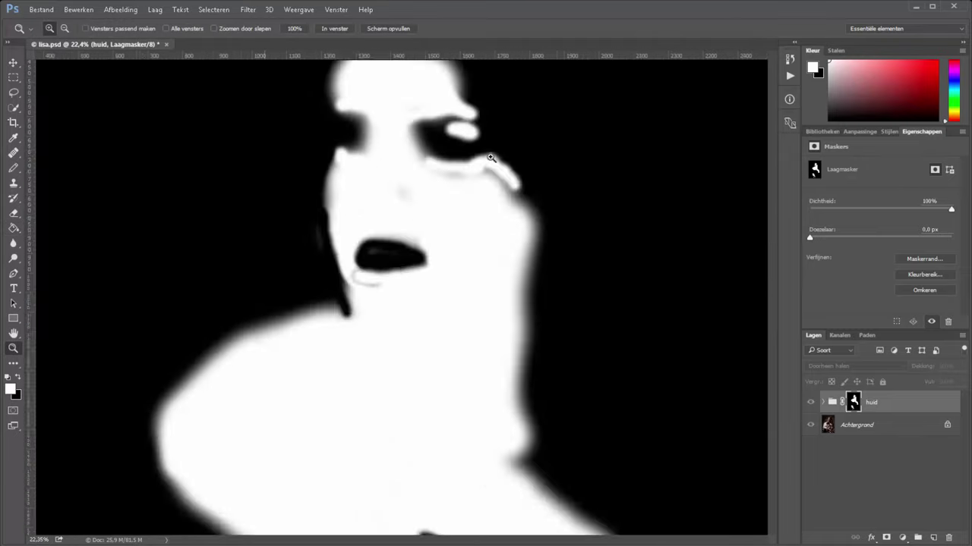
key(b)
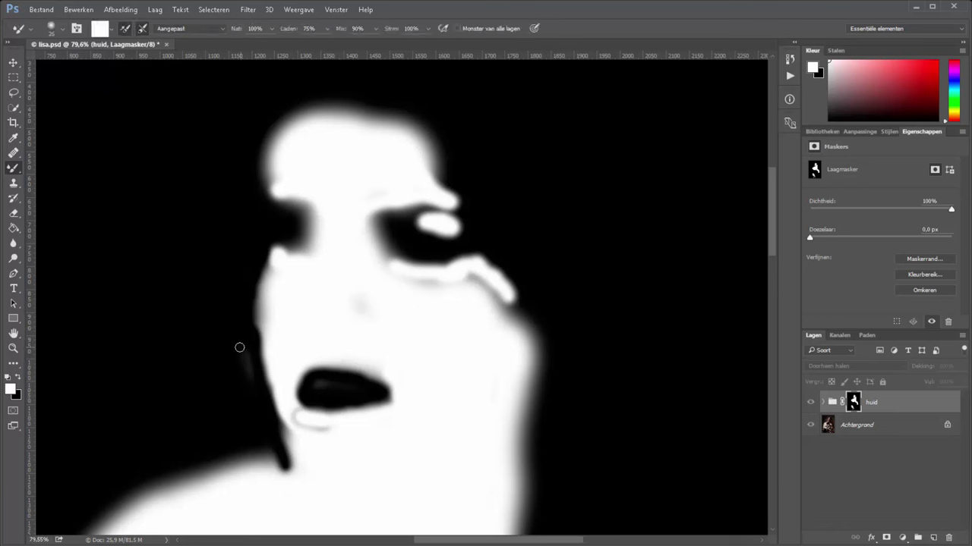
key(shift+b)
key(x)
key(x)
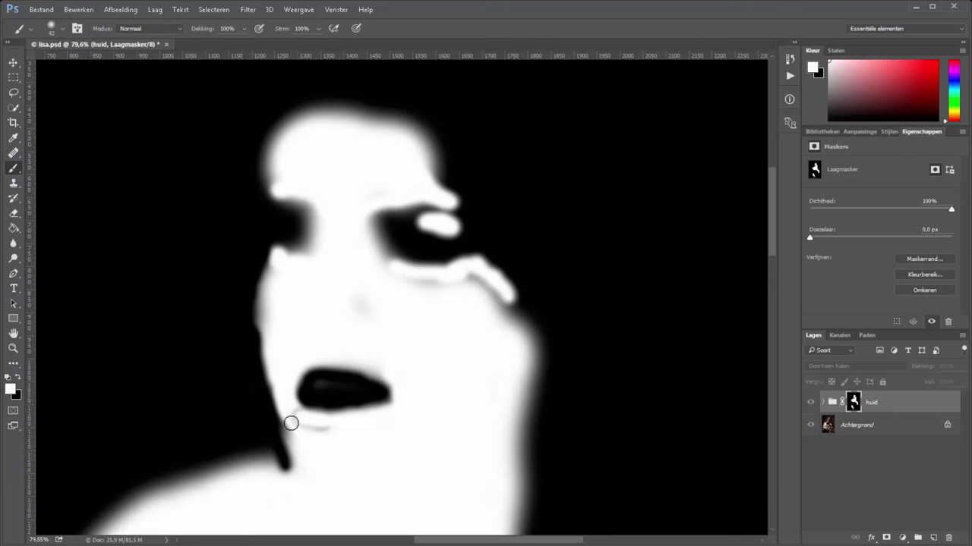
mouse_move(291, 420)
mouse_down()
mouse_move(327, 431)
mouse_move(299, 417)
mouse_up()
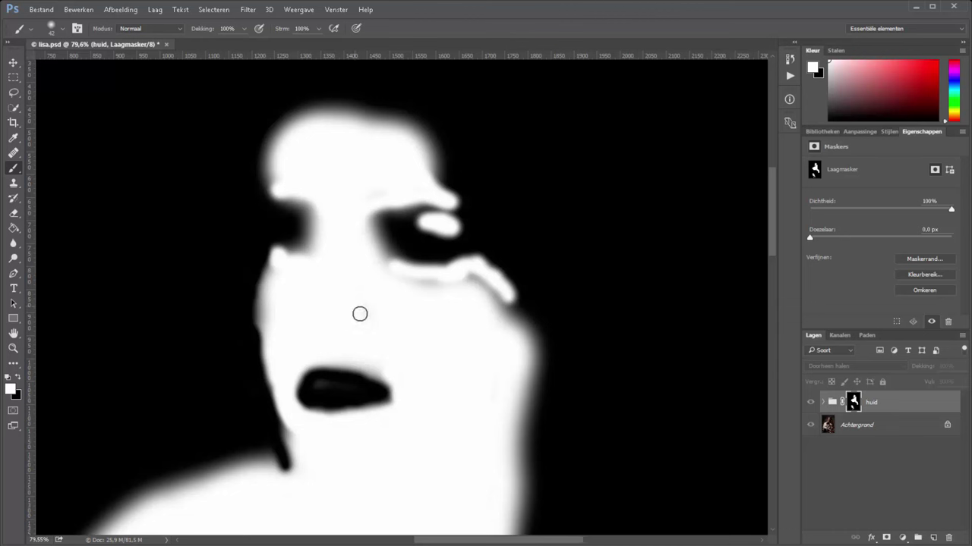
drag(399, 281, 459, 280)
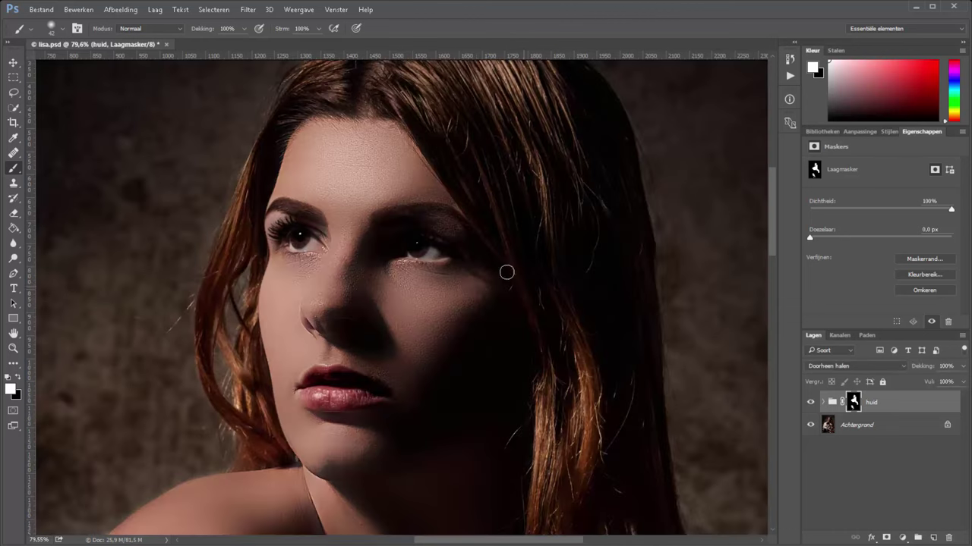
- Return to the colour photo, briefly preview the mask, and fit the photo to the window
alt+click(853, 402)
alt+click(853, 402)
key(ctrl+0)
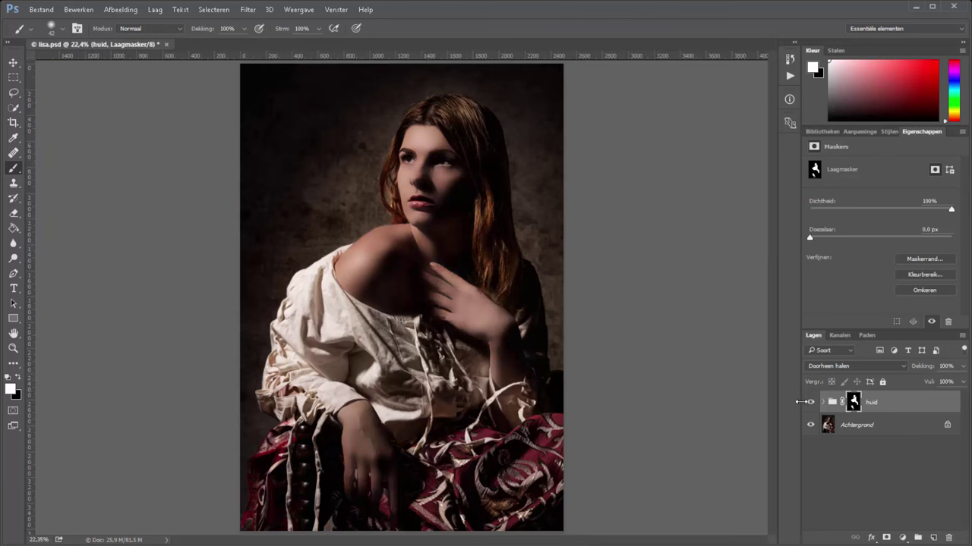
- Set the 'huid' group's Dekking (opacity) to 52% for subtler skin softening
key(z)
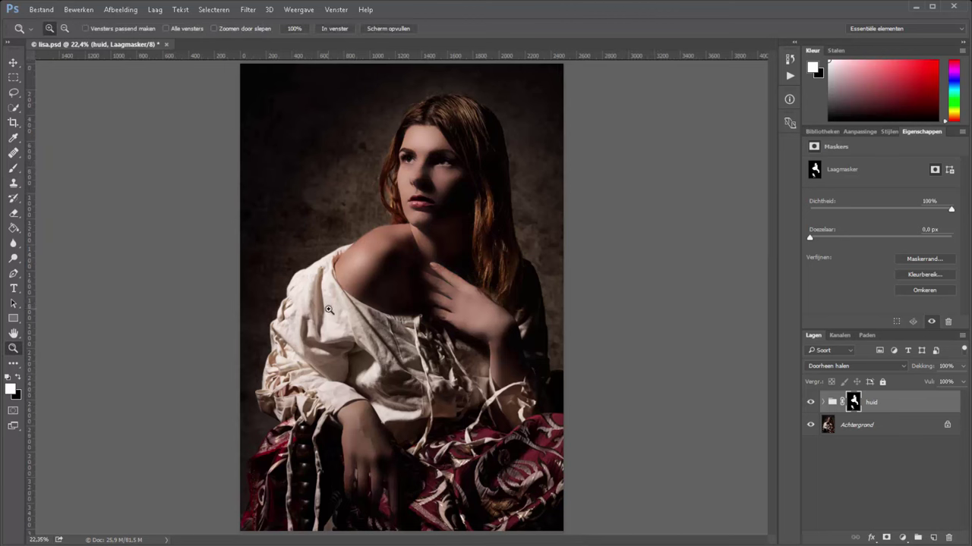
drag(518, 122, 326, 308)
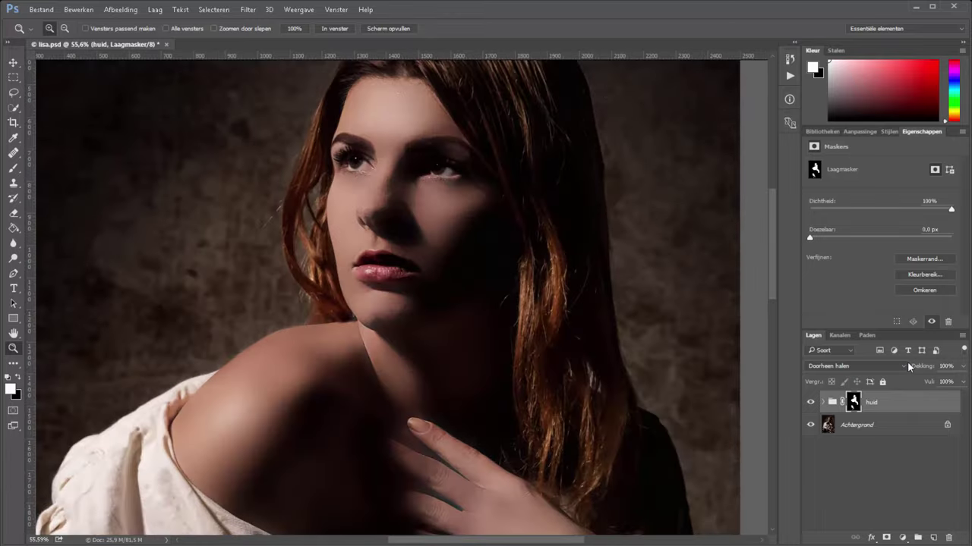
drag(907, 361, 915, 368)
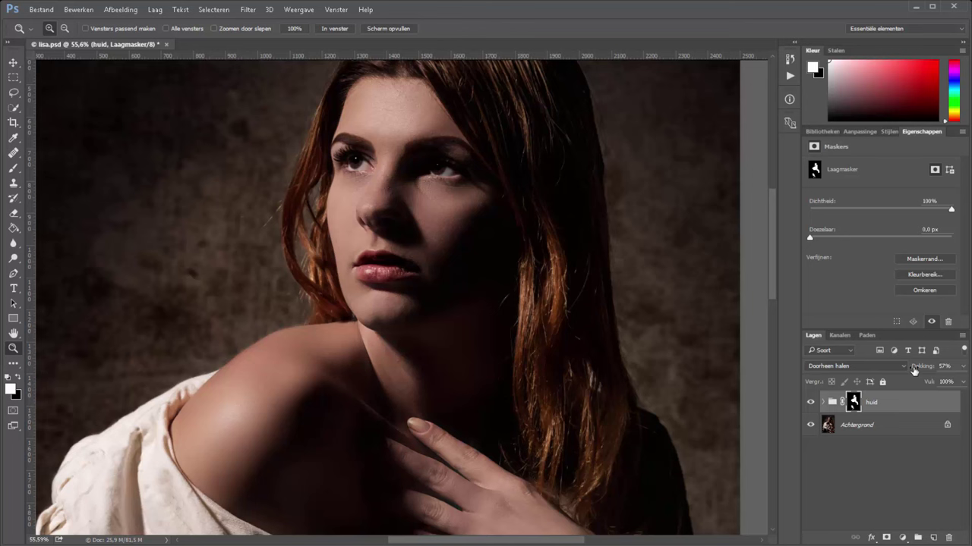
click(922, 369)
key(ctrl+1)
drag(772, 253, 770, 226)
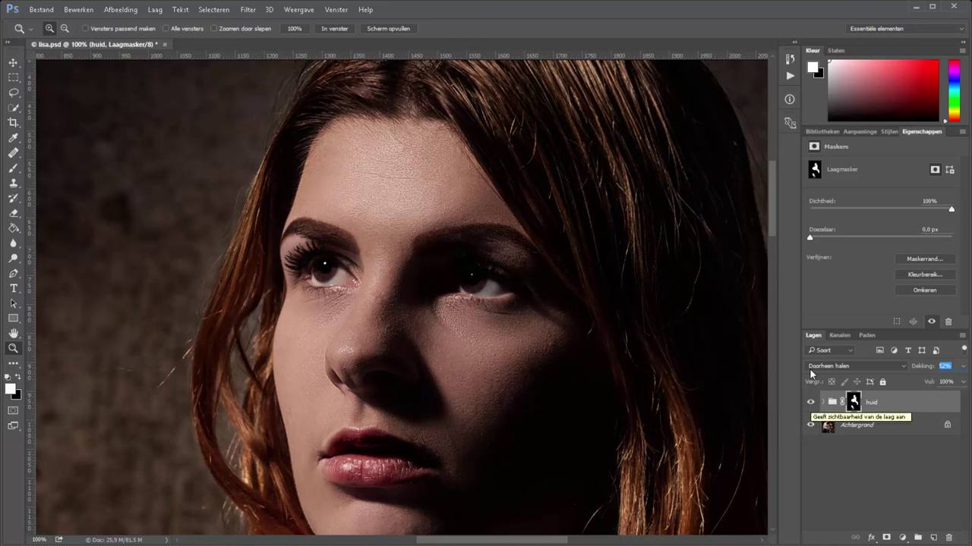
click(811, 403)
click(812, 405)
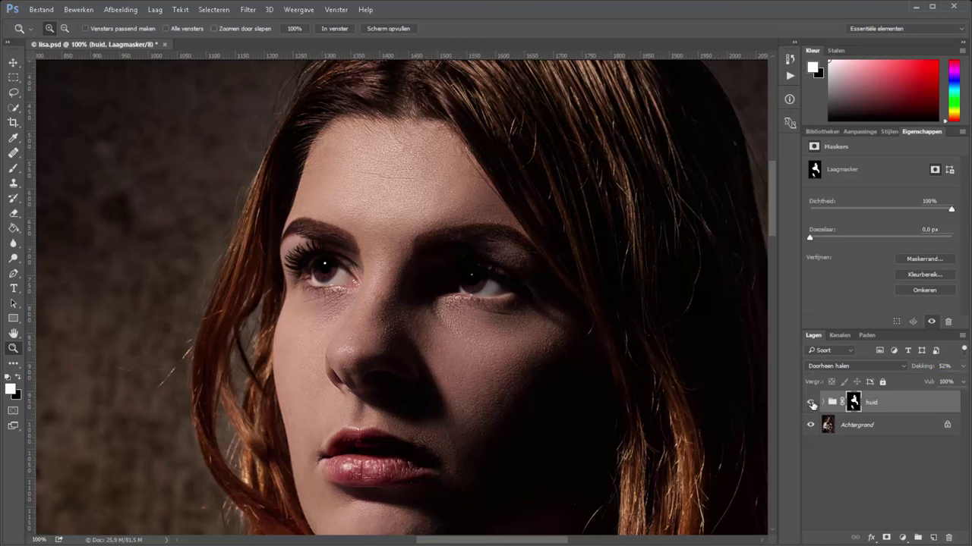
click(813, 405)
click(813, 405)
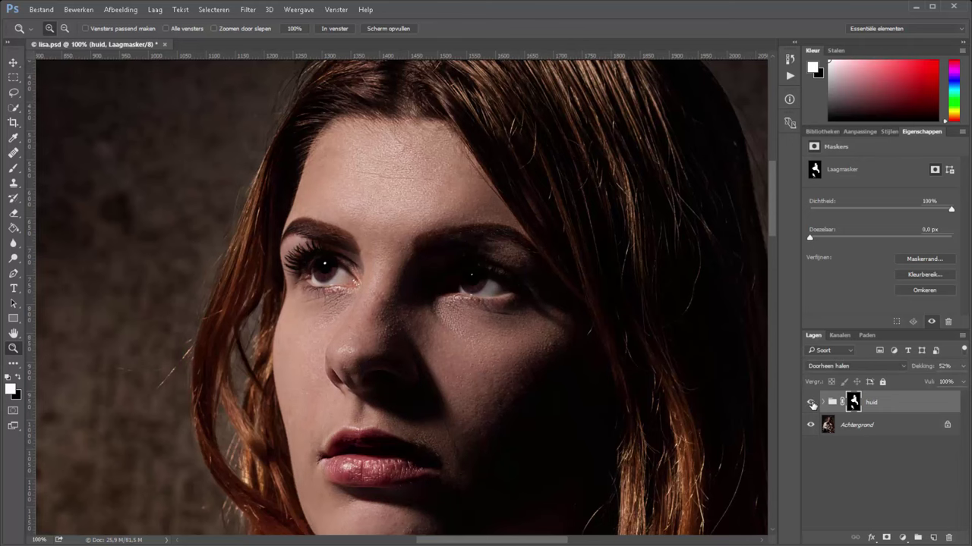